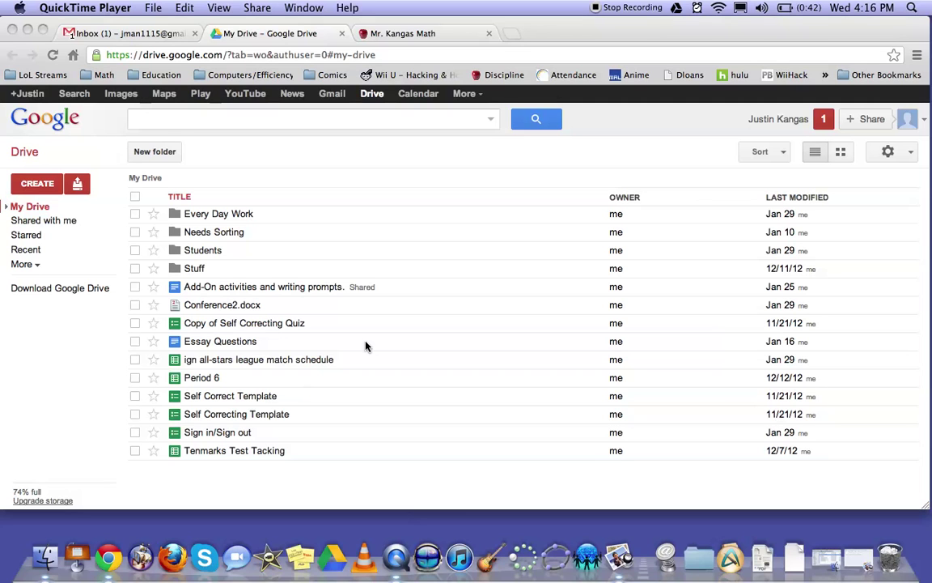
# Step: Expand My Drive in the folder tree, check the subfolders of Every Day Work, and collapse that folder again
pyautogui.click(8, 207)
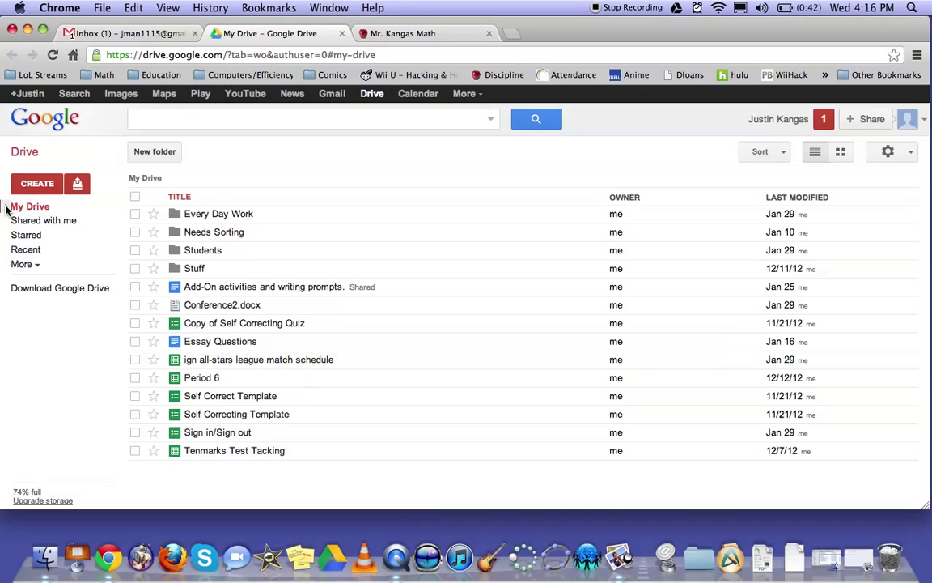
pyautogui.click(7, 209)
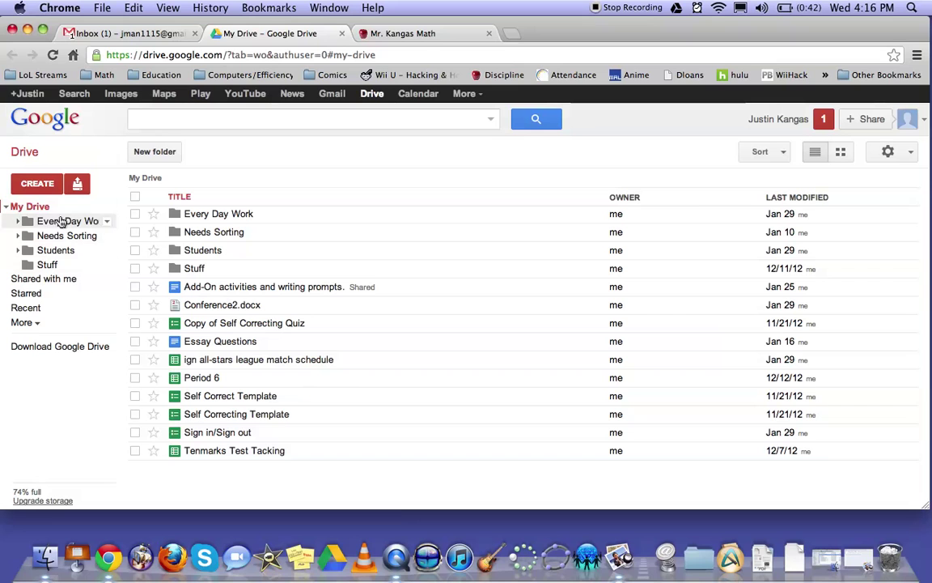
pyautogui.click(18, 222)
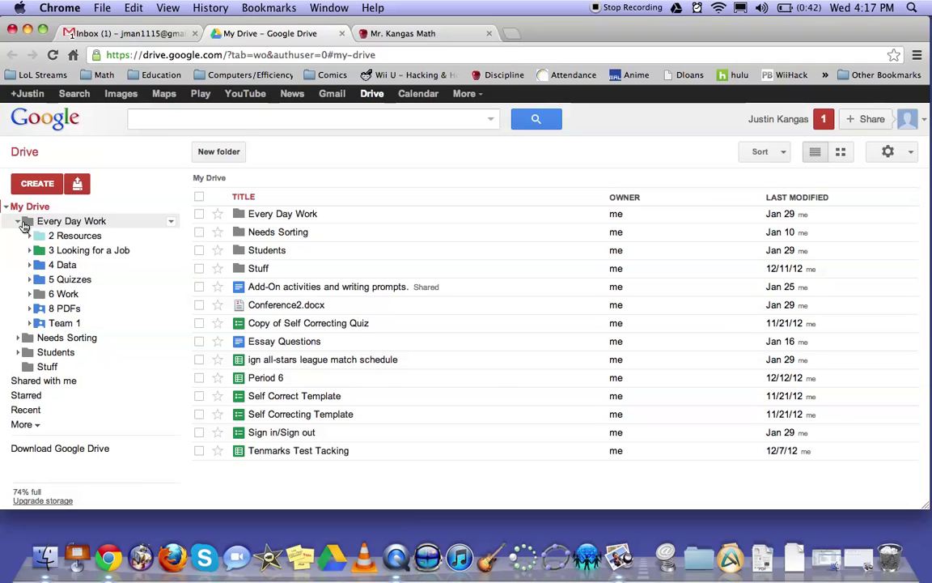
pyautogui.click(18, 223)
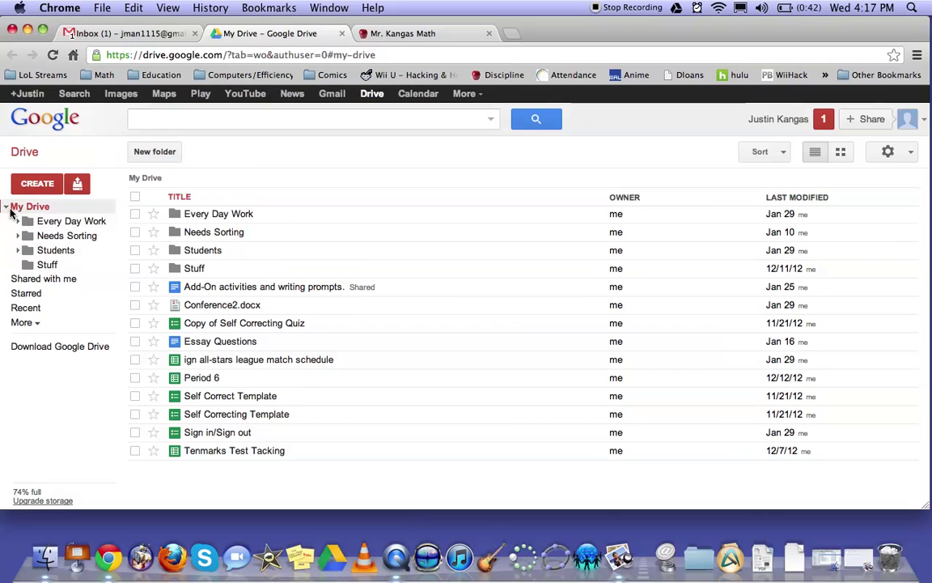
# Step: Open the Every Day Work folder to view its contents and return to the My Drive listing with its folder tree expanded
pyautogui.click(241, 217)
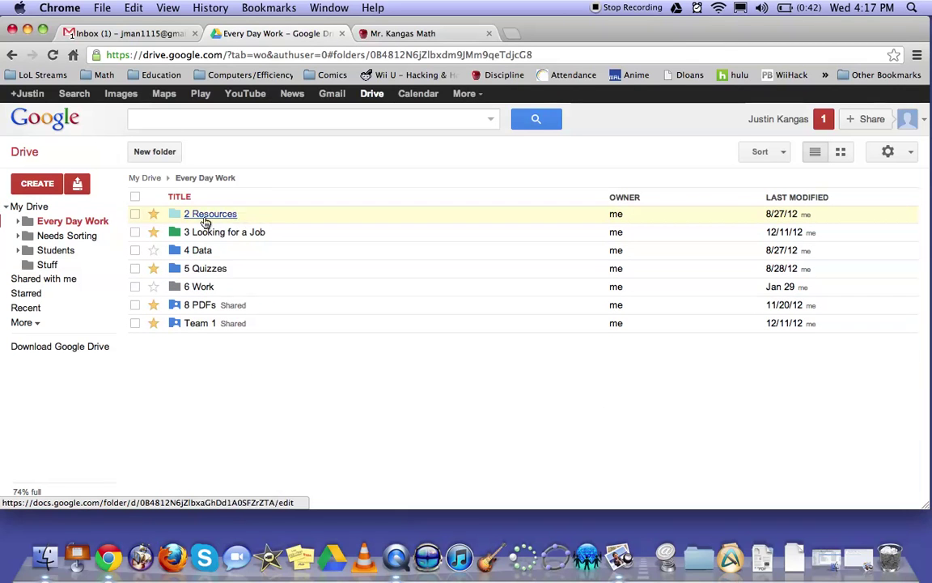
pyautogui.click(7, 207)
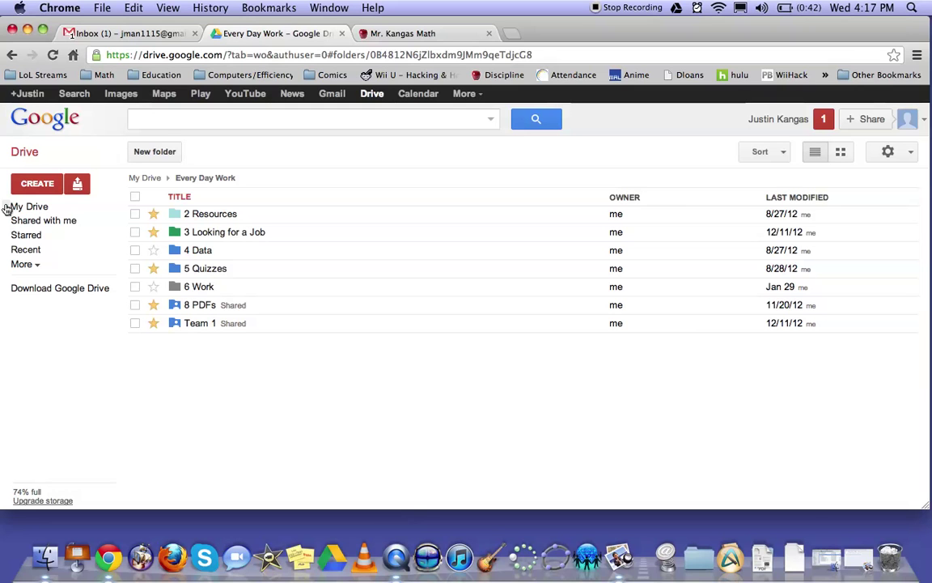
pyautogui.click(6, 208)
pyautogui.click(19, 207)
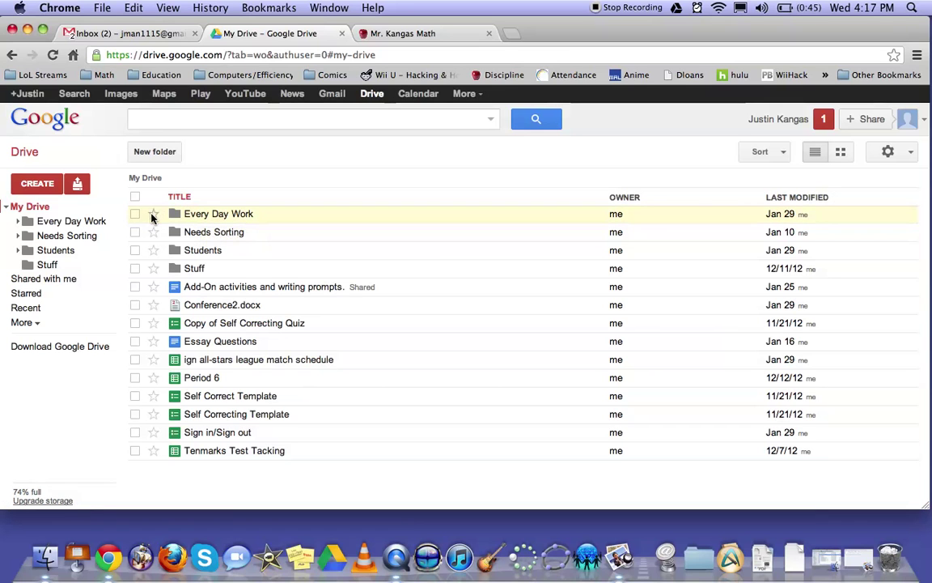
# Step: Star the Every Day Work folder and remove the star again
pyautogui.click(153, 214)
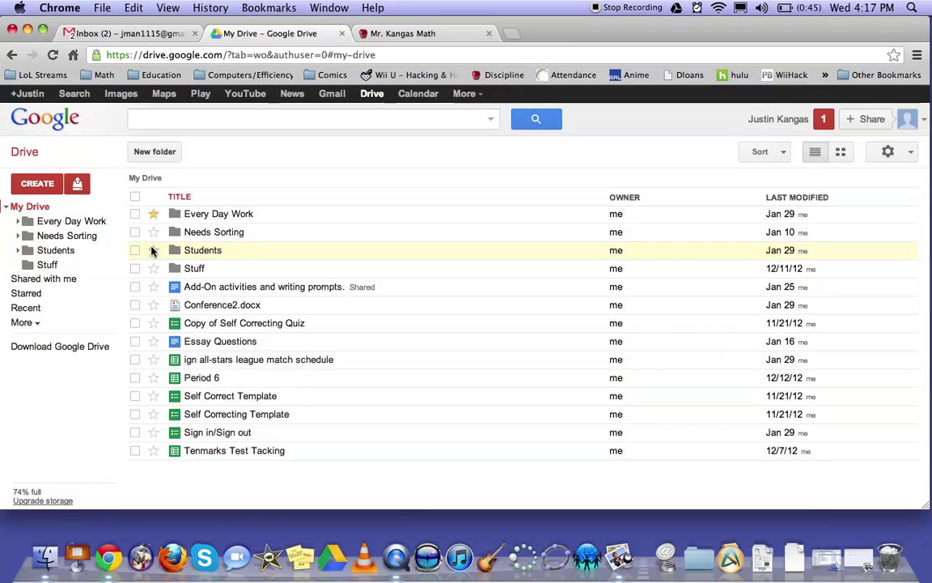
pyautogui.click(154, 214)
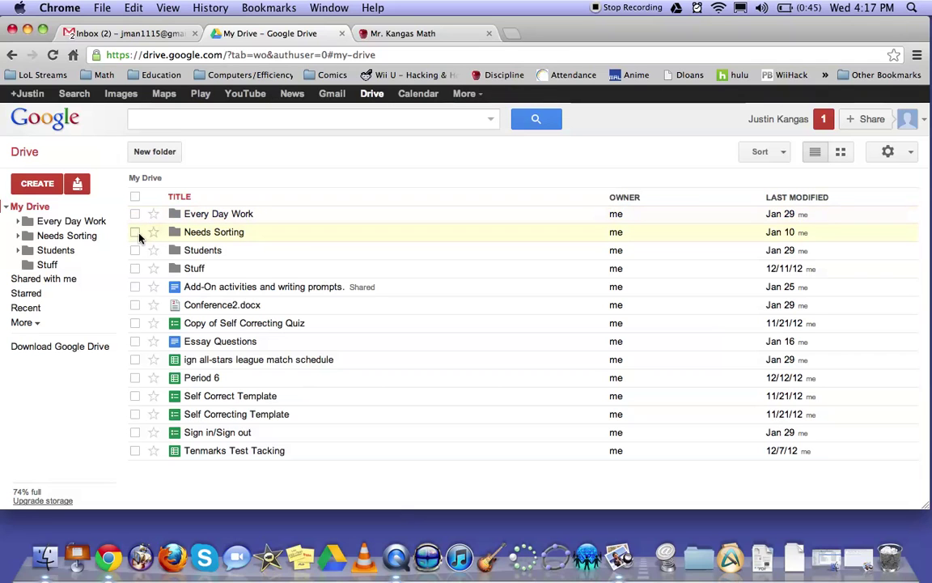
# Step: View the starred items and return to the My Drive listing
pyautogui.click(27, 294)
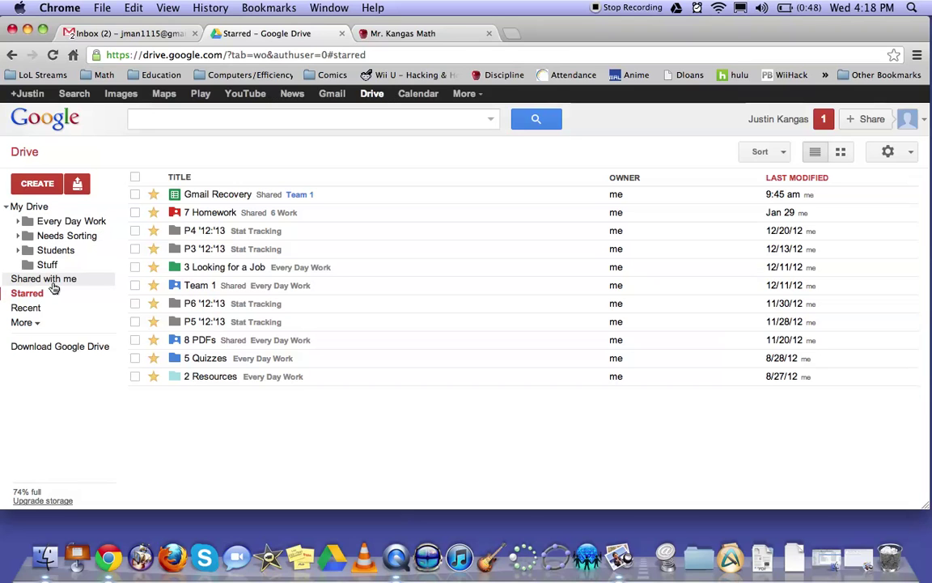
pyautogui.click(29, 207)
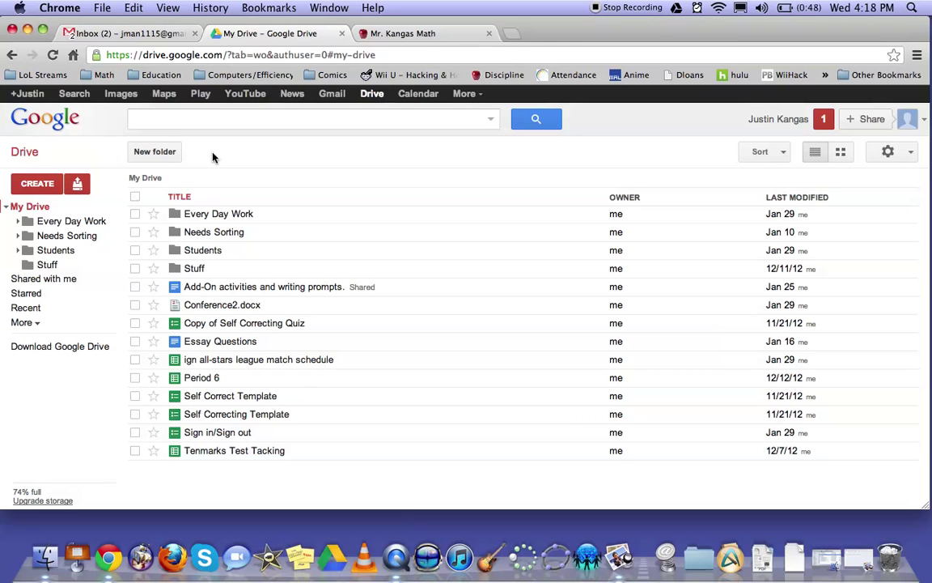
# Step: Create a folder named New Folder in My Drive
pyautogui.click(163, 154)
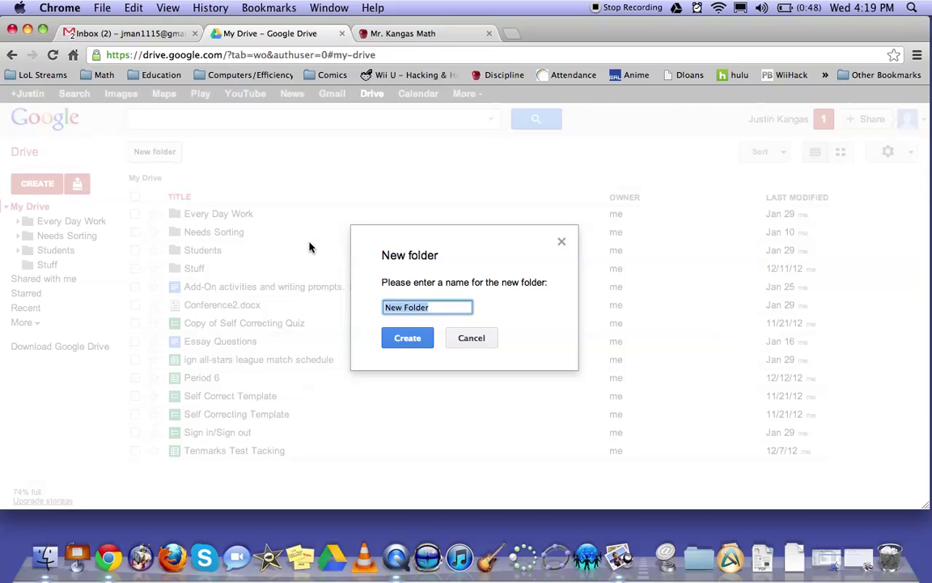
pyautogui.click(408, 338)
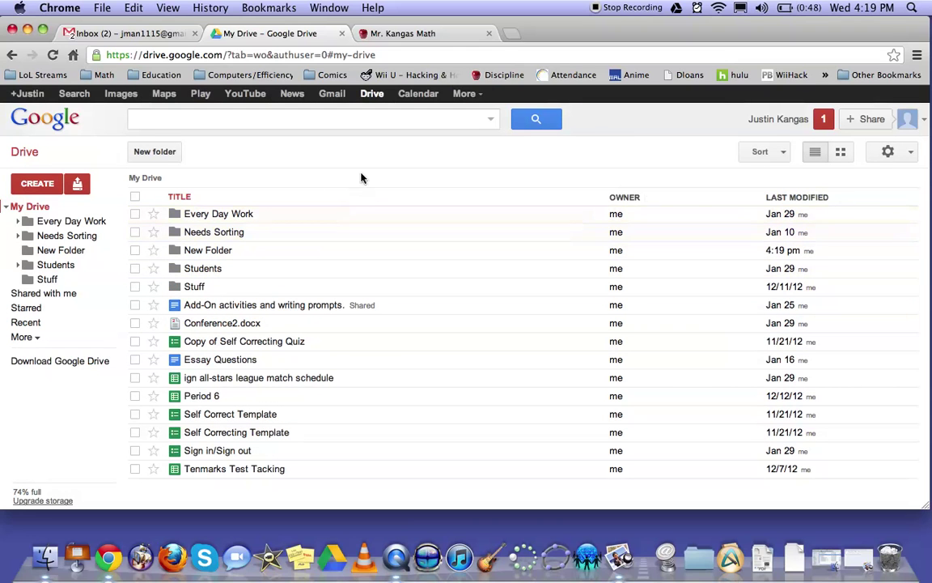
# Step: Select New Folder, check its possible move destinations in the Organize dialog, and leave without moving it
pyautogui.click(135, 251)
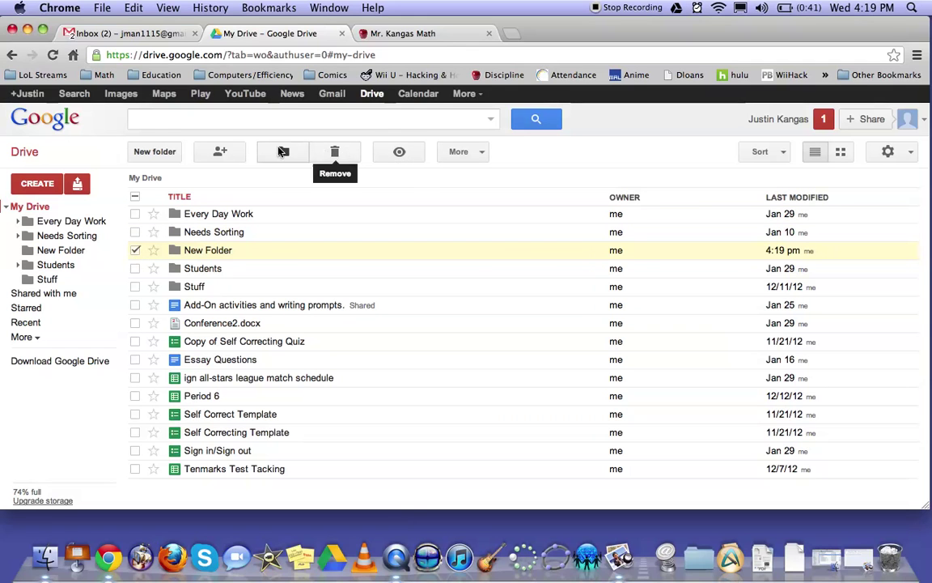
pyautogui.click(278, 151)
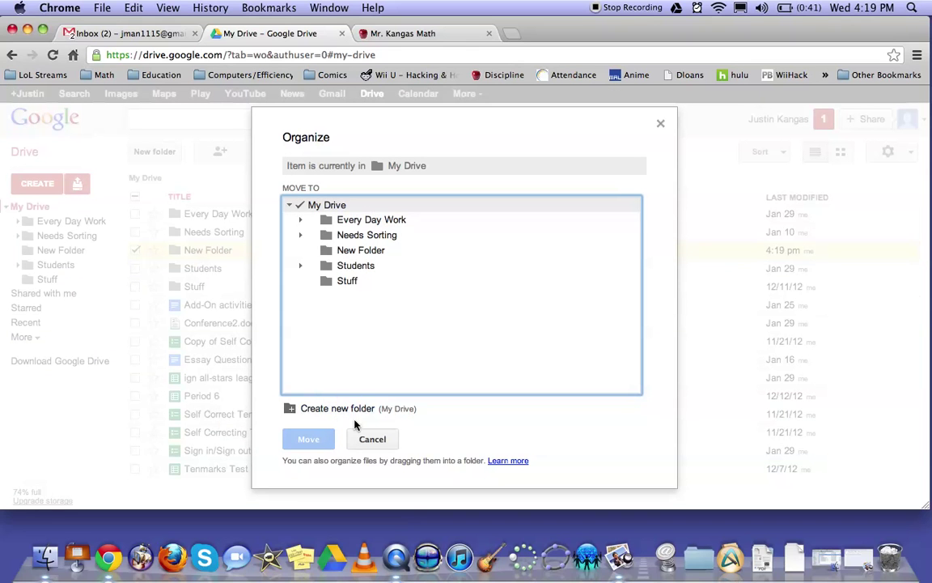
pyautogui.click(371, 438)
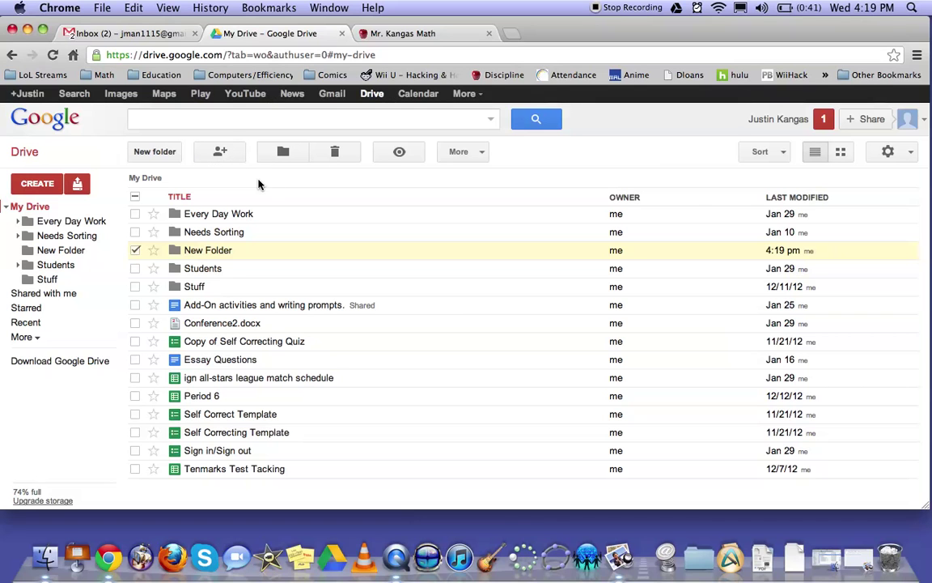
# Step: Review the sharing, description, folder location and general info in New Folder's details, and close the details without changes
pyautogui.click(399, 158)
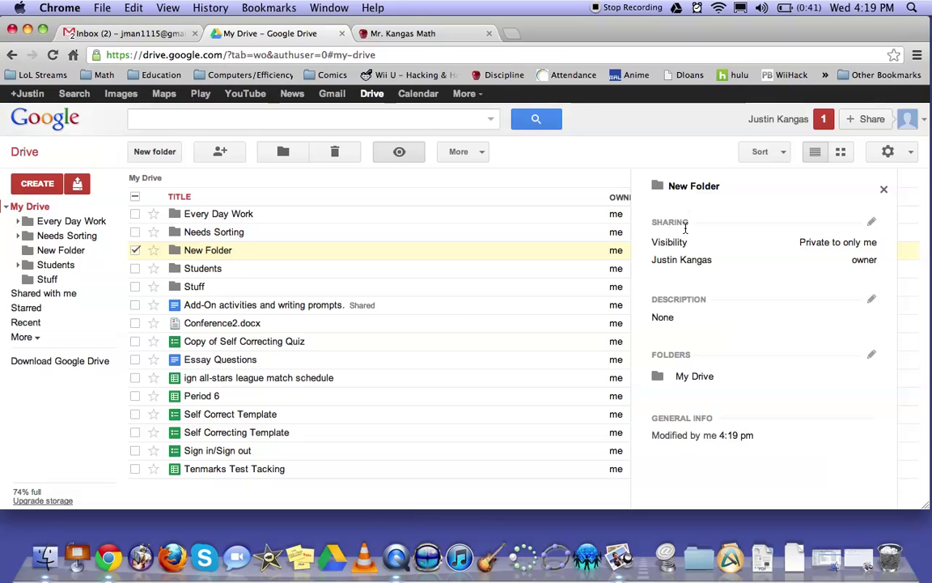
pyautogui.moveTo(654, 243); pyautogui.dragTo(868, 247)
pyautogui.moveTo(691, 260); pyautogui.dragTo(859, 260)
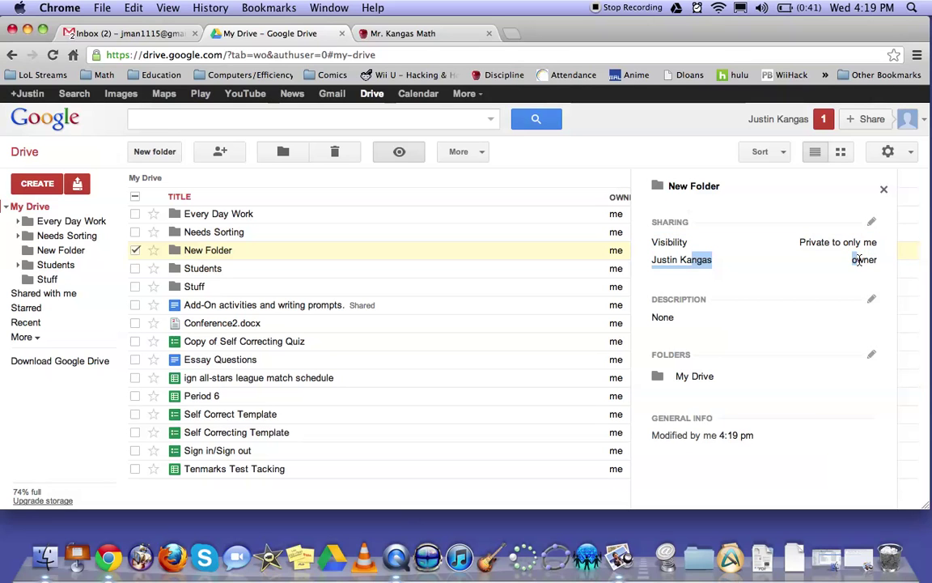
pyautogui.click(663, 317)
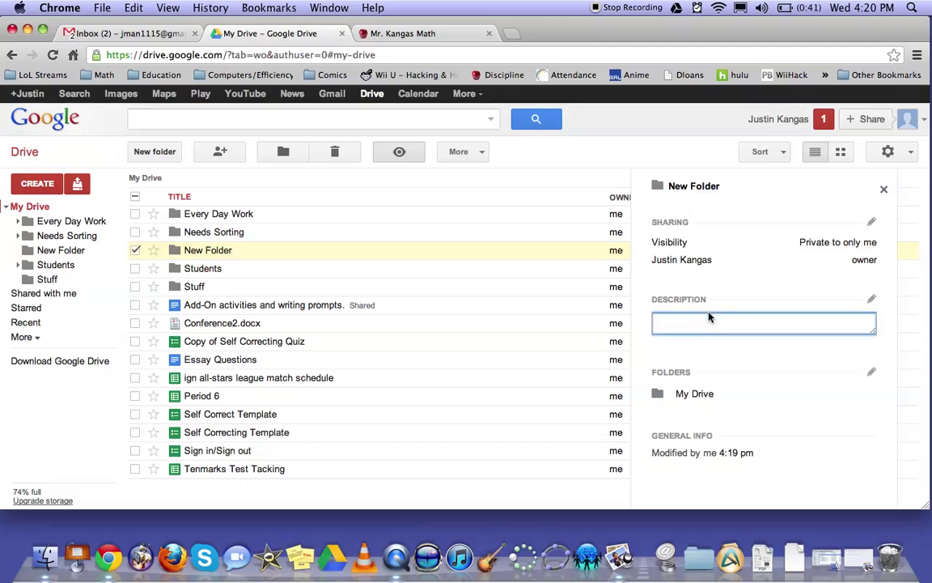
pyautogui.click(708, 299)
pyautogui.click(697, 323)
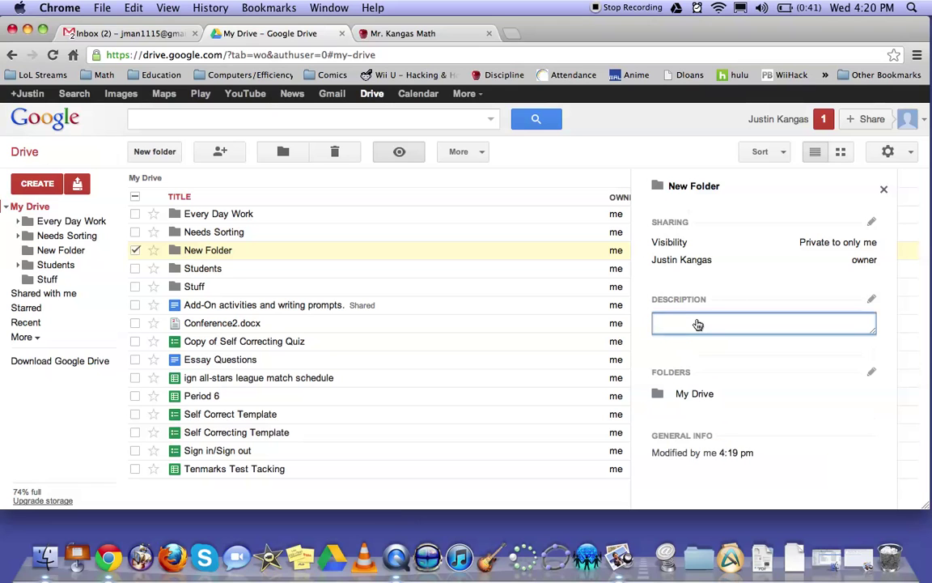
pyautogui.click(726, 286)
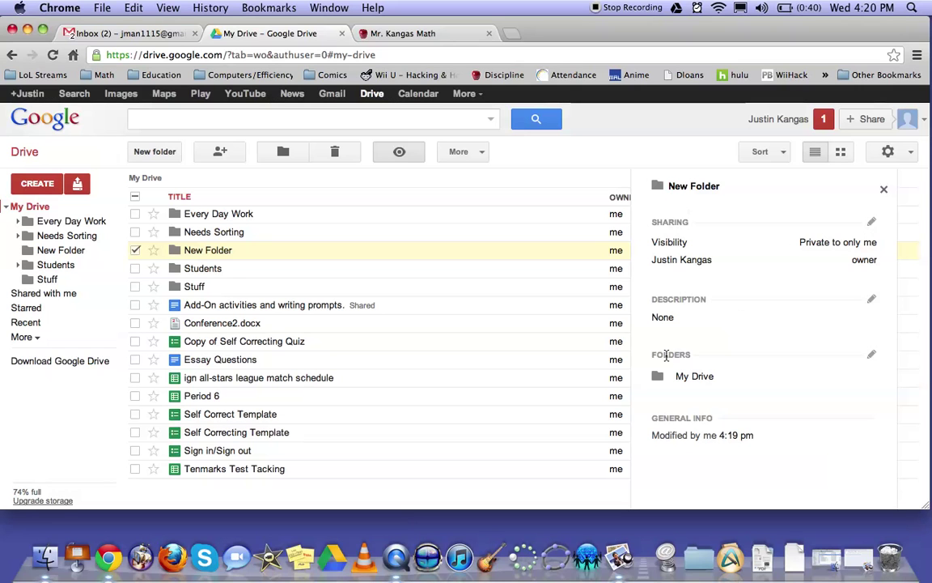
pyautogui.moveTo(677, 376); pyautogui.dragTo(716, 378)
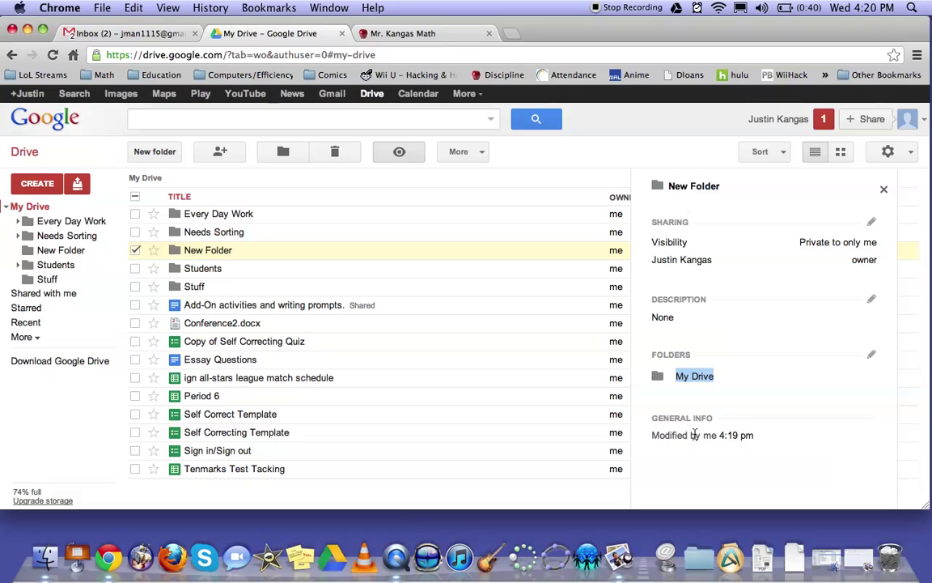
pyautogui.moveTo(665, 435); pyautogui.dragTo(775, 445)
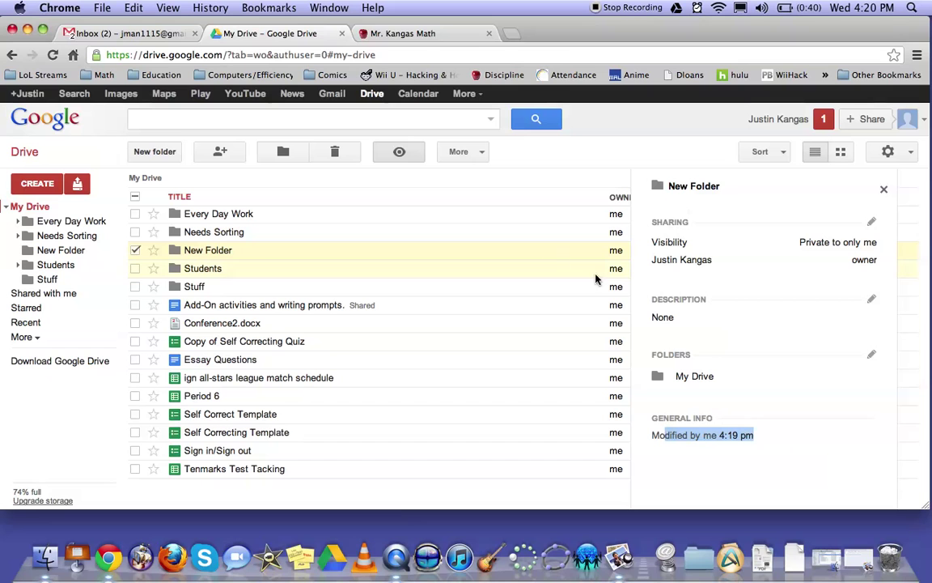
pyautogui.click(400, 155)
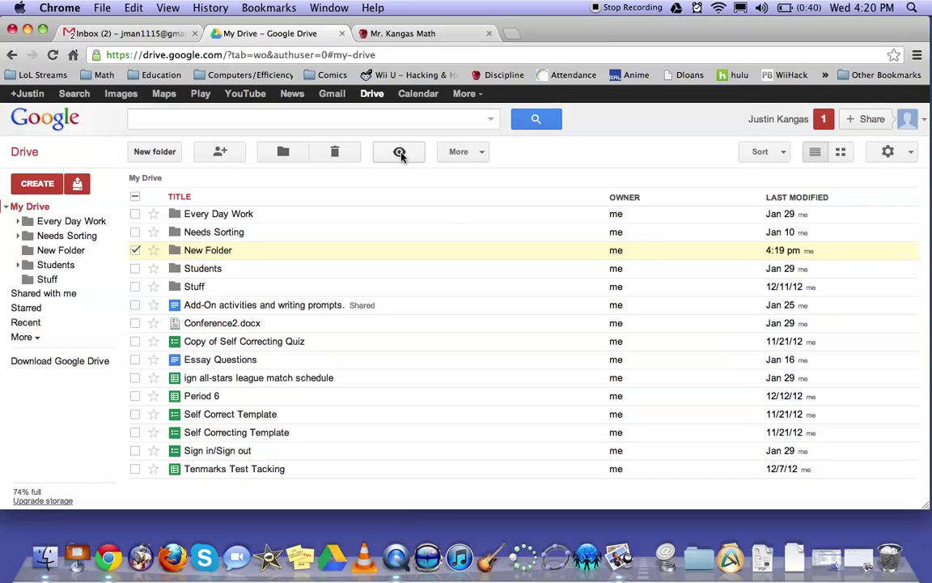
# Step: Change the colour of New Folder to the red Cardinal
pyautogui.click(481, 157)
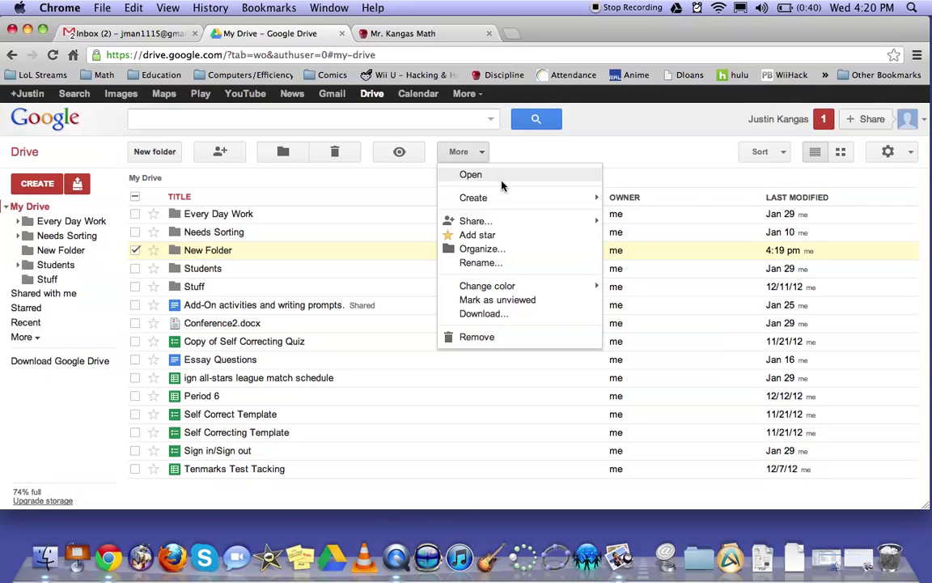
pyautogui.moveTo(513, 198)
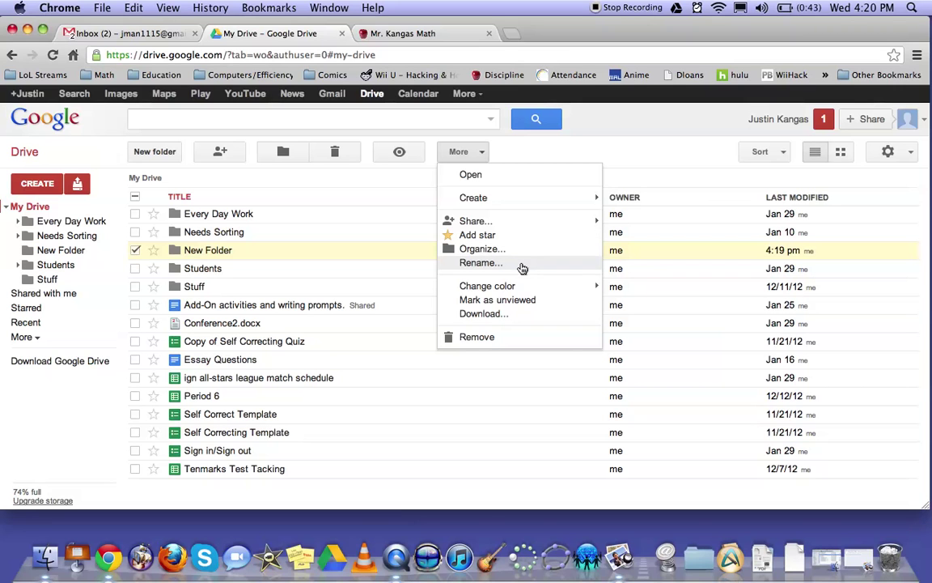
pyautogui.moveTo(535, 289)
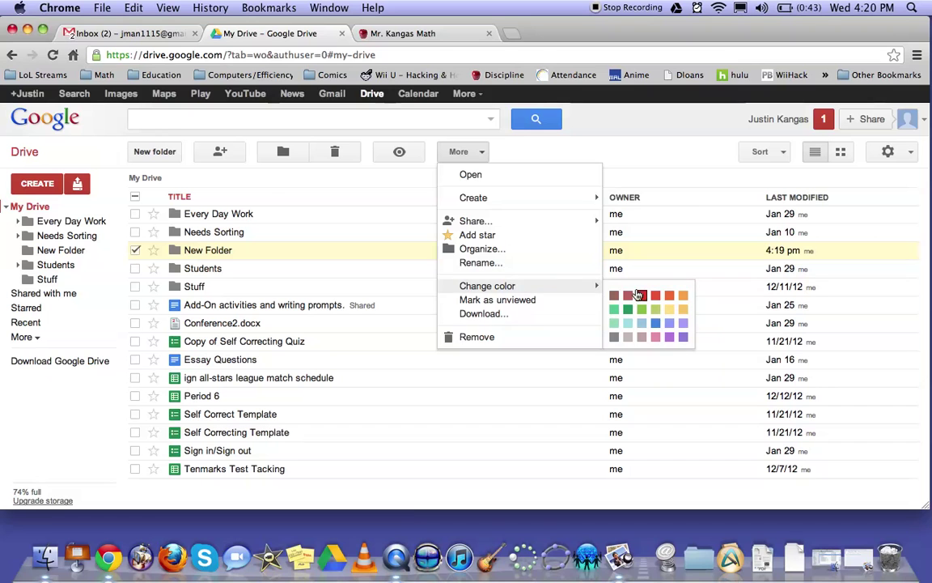
pyautogui.click(642, 296)
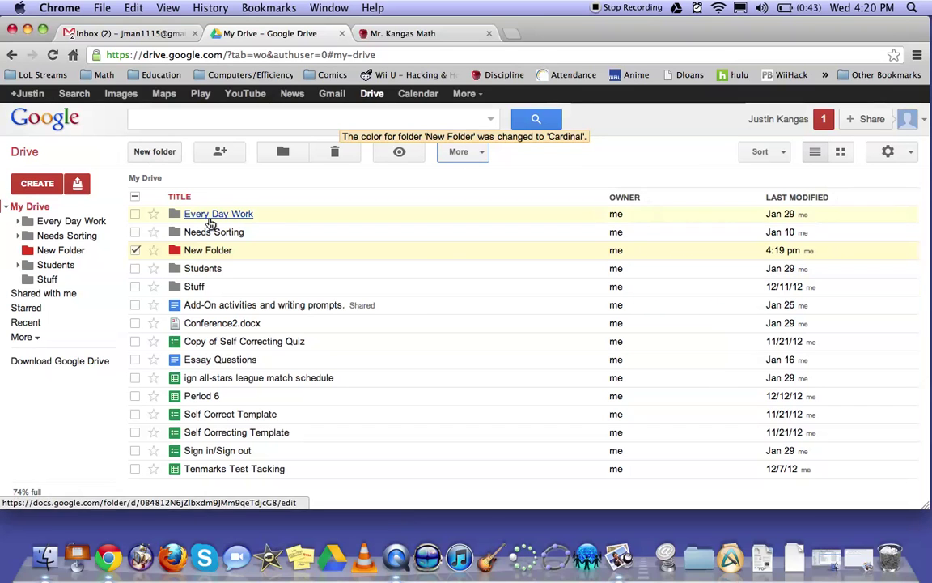
# Step: Review the actions available for New Folder, including its sharing options, without applying any
pyautogui.click(473, 154)
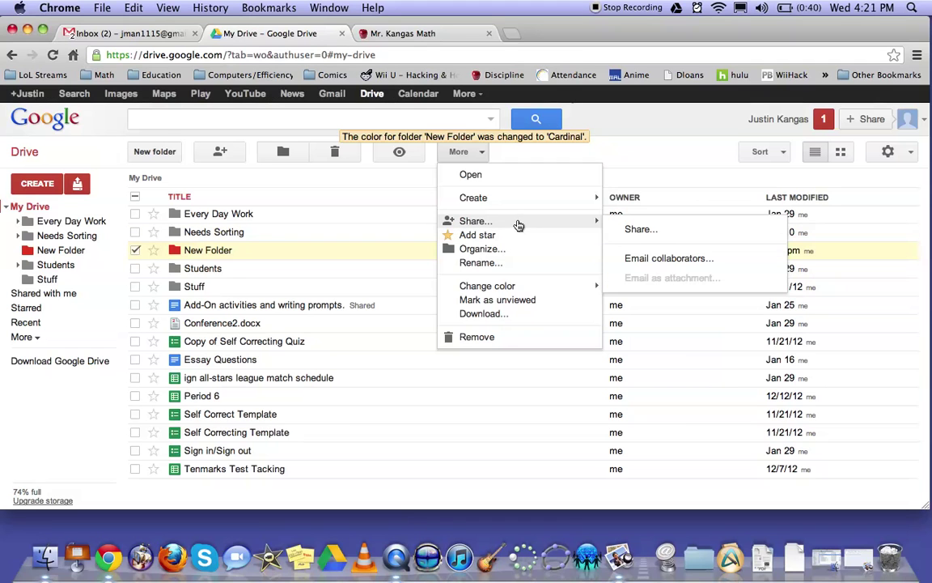
pyautogui.click(648, 159)
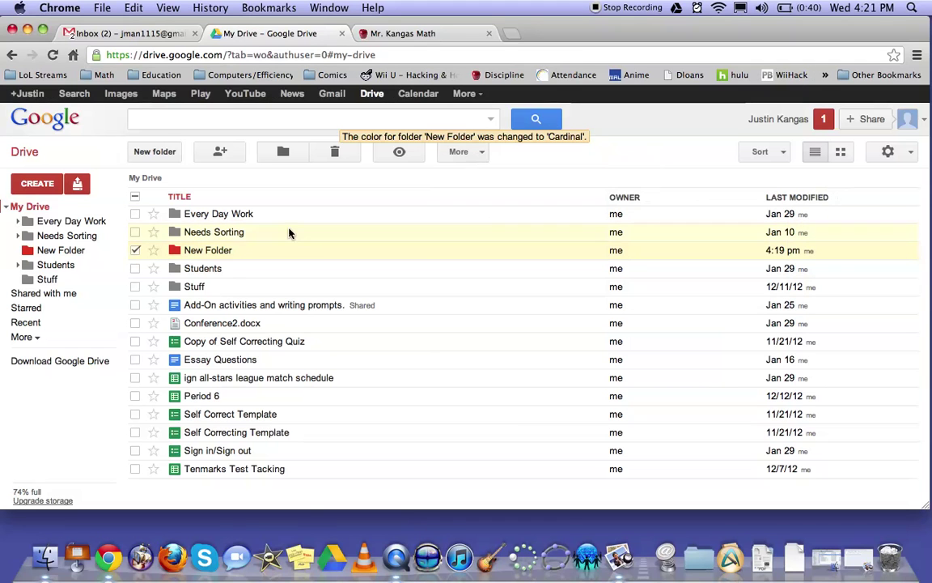
pyautogui.rightClick(219, 254)
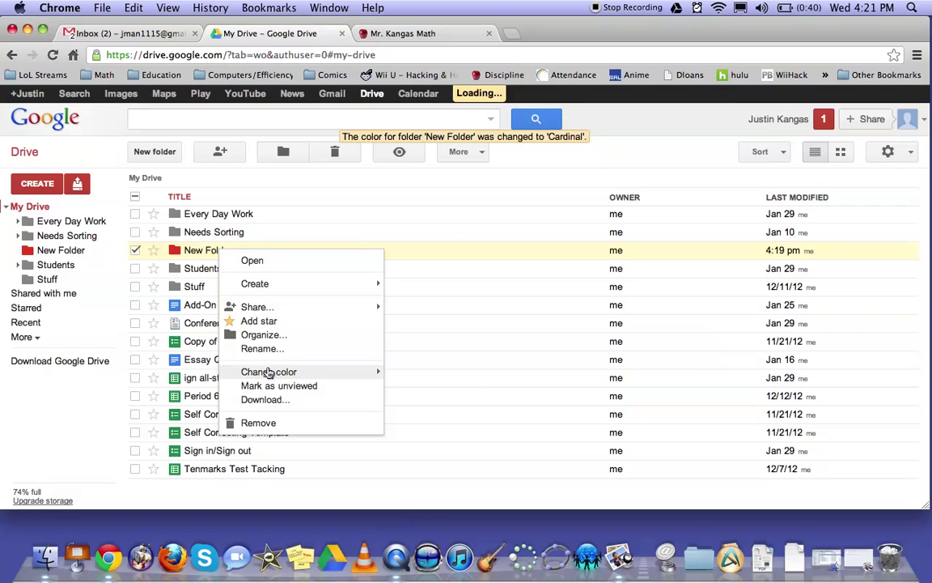
pyautogui.moveTo(303, 307)
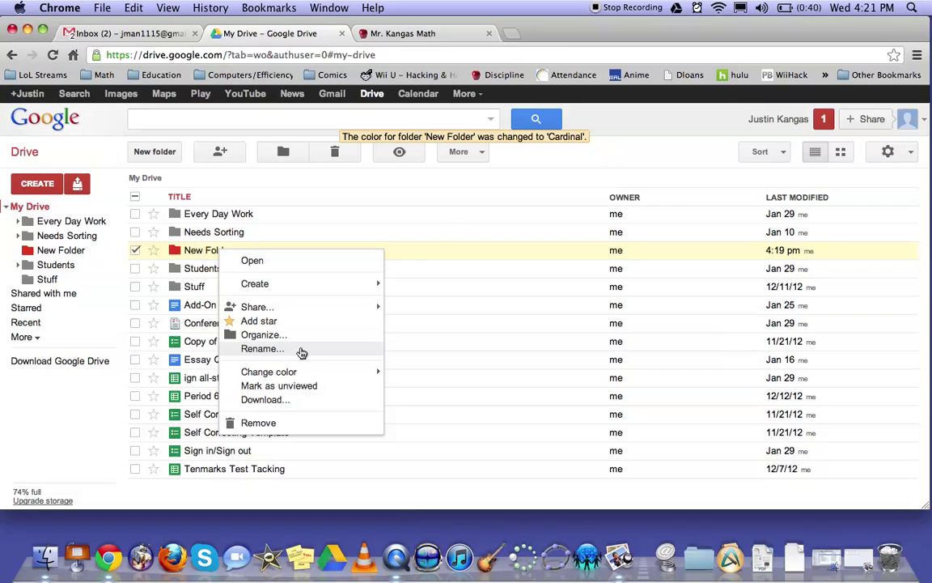
pyautogui.click(579, 166)
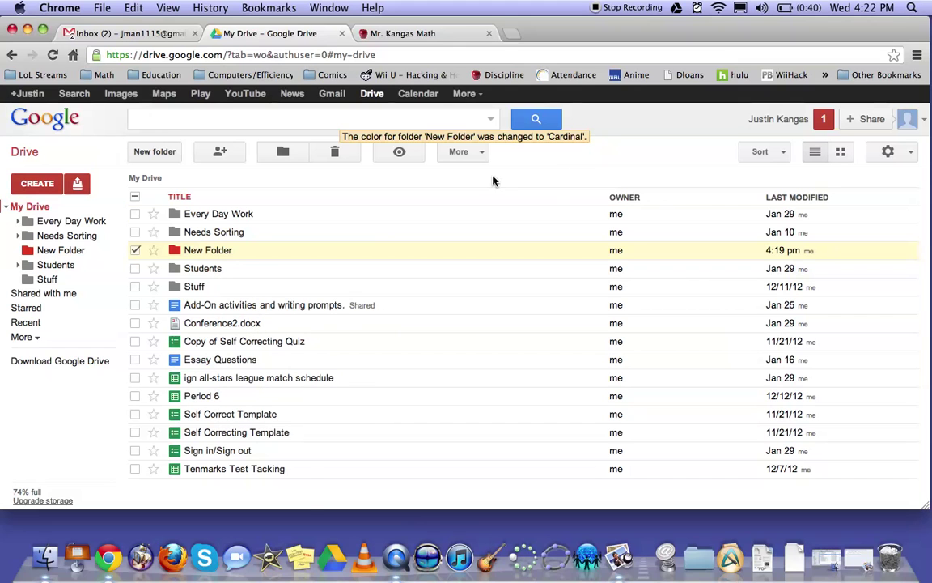
# Step: Remove the selected New Folder from My Drive to the Trash
pyautogui.click(335, 153)
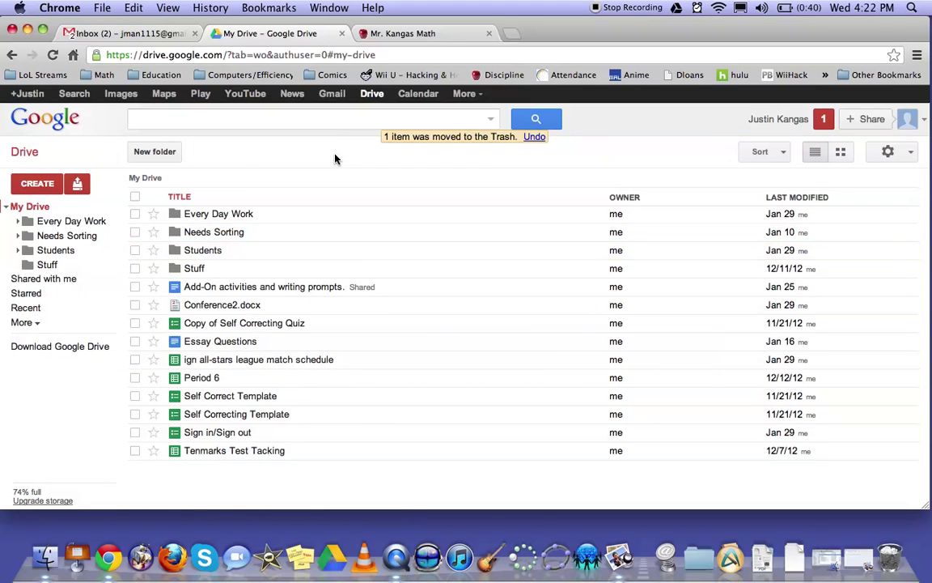
# Step: Show the recently opened or edited items in Drive
pyautogui.click(27, 307)
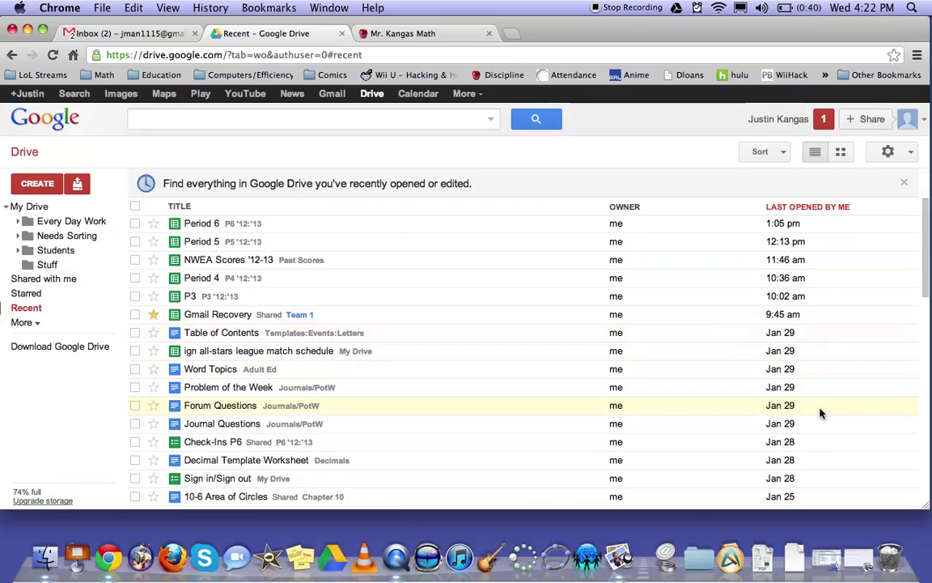
# Step: Look through the recently opened items and their last-opened dates
pyautogui.scroll(-5, 777, 376)
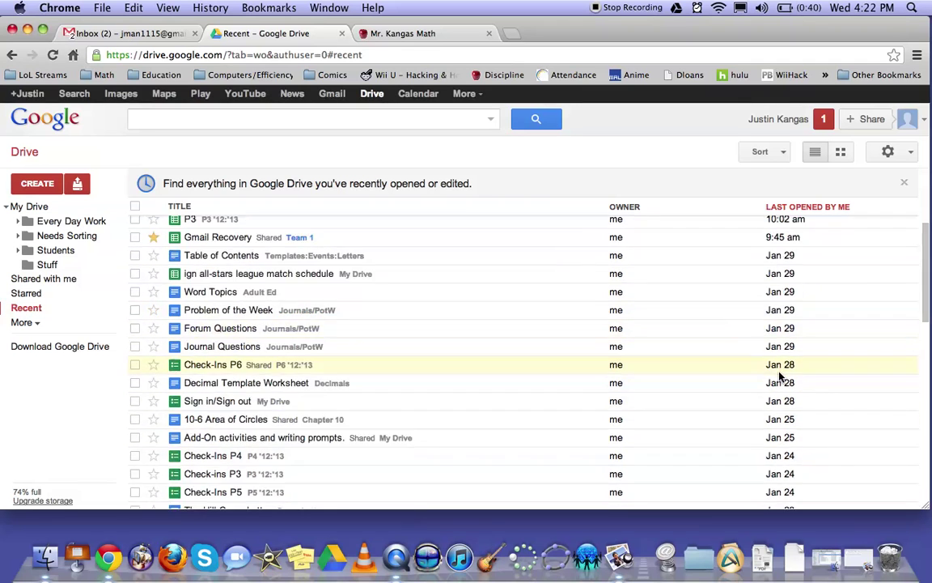
pyautogui.scroll(2, 776, 374)
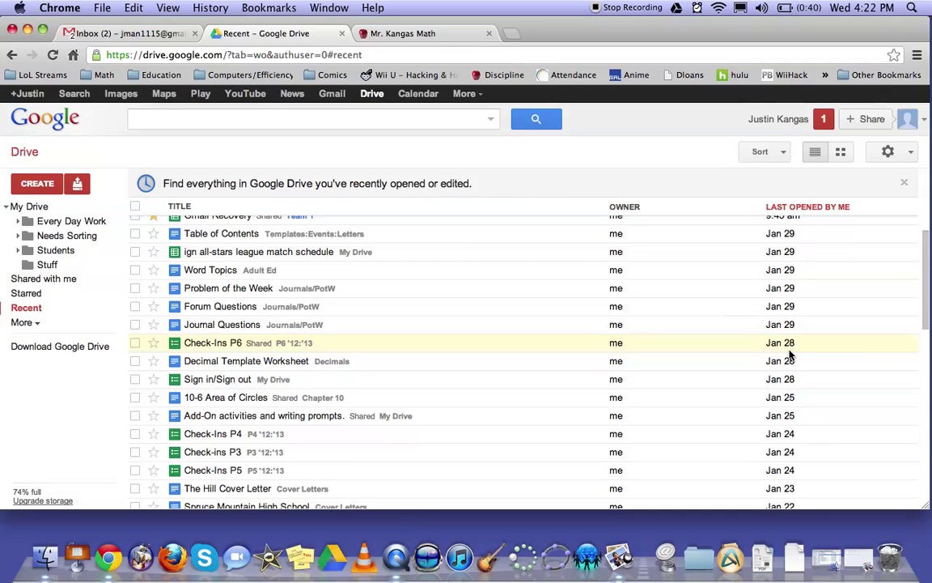
pyautogui.scroll(3, 791, 355)
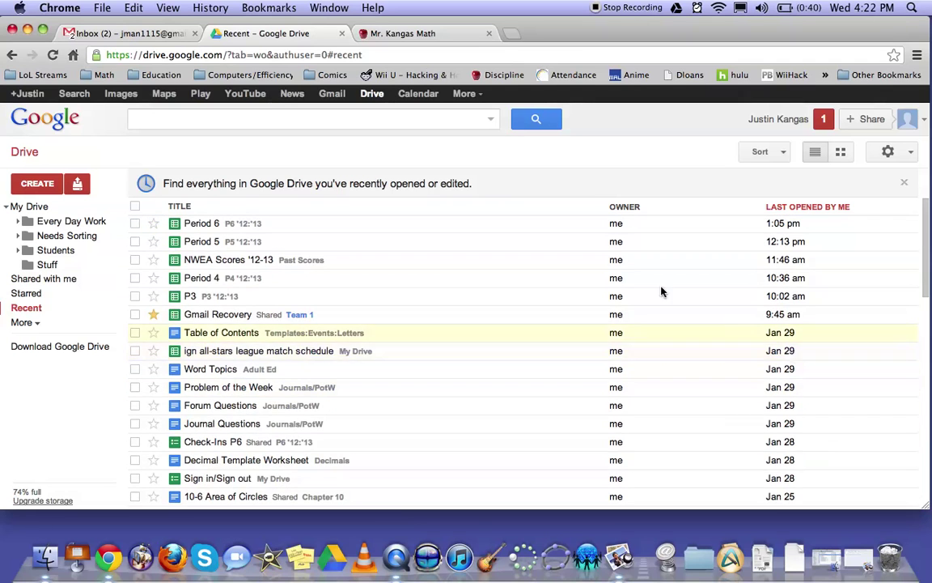
# Step: Search Drive for "admin" and open the suggested Admin References folder
pyautogui.click(393, 117)
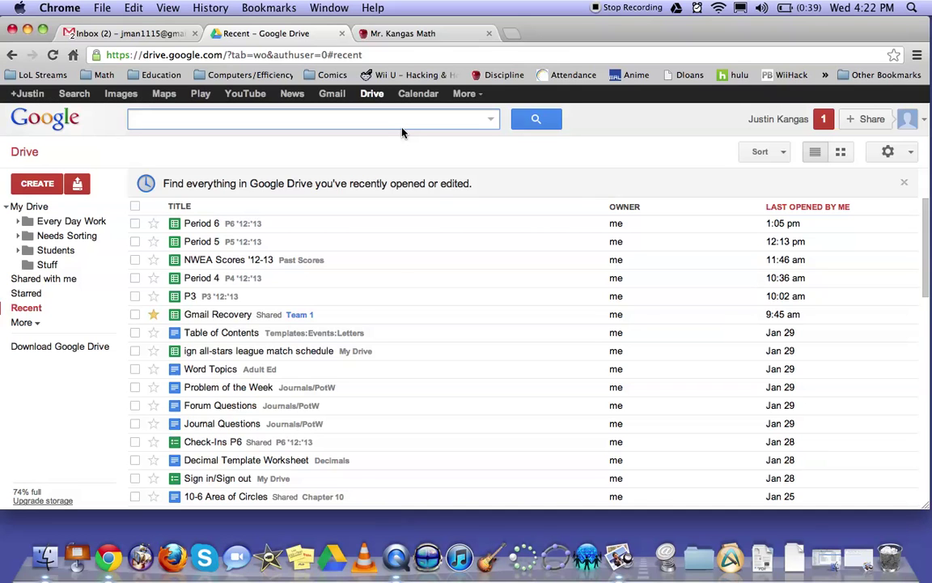
pyautogui.write('admin')
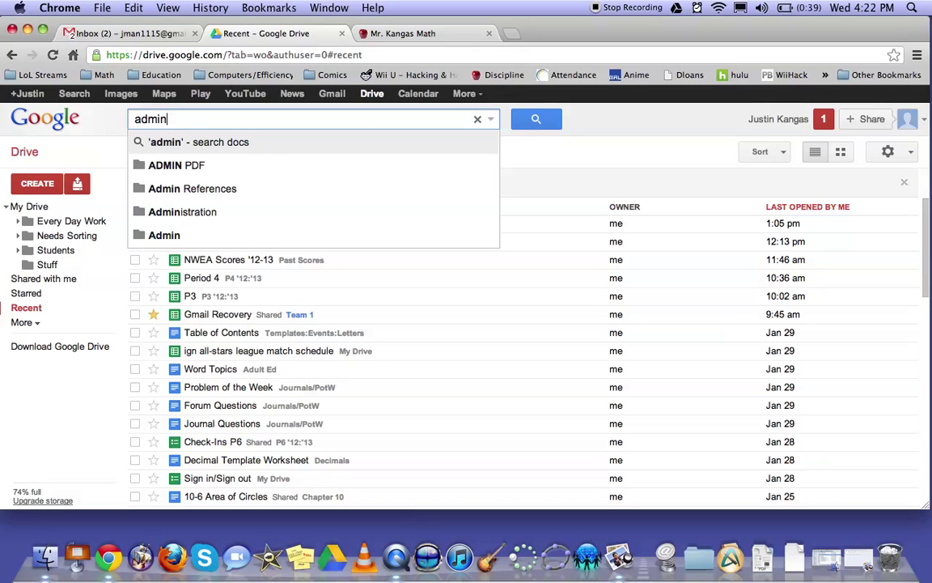
pyautogui.click(240, 183)
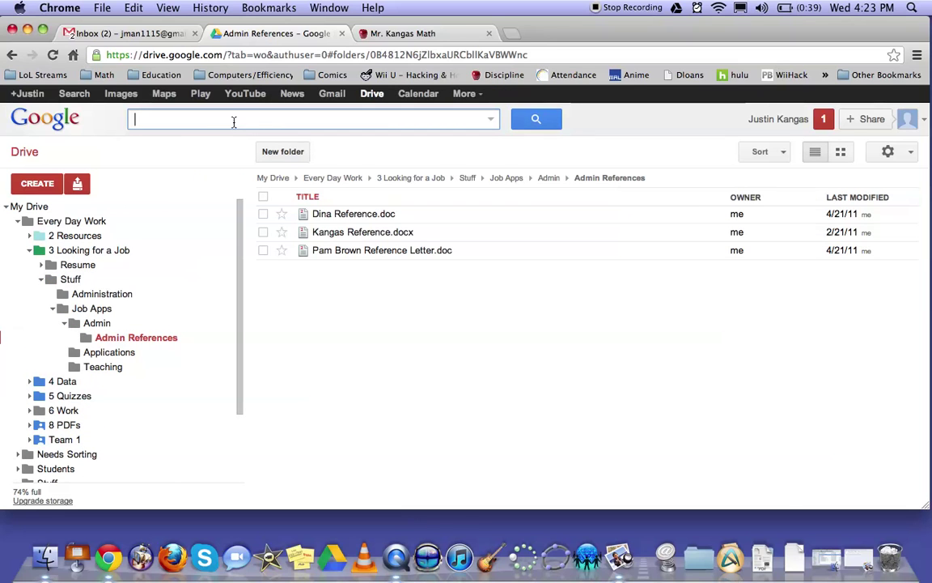
# Step: Run a full Drive search for "admin" and look through the matching files and folders
pyautogui.click(252, 123)
pyautogui.write('admin')
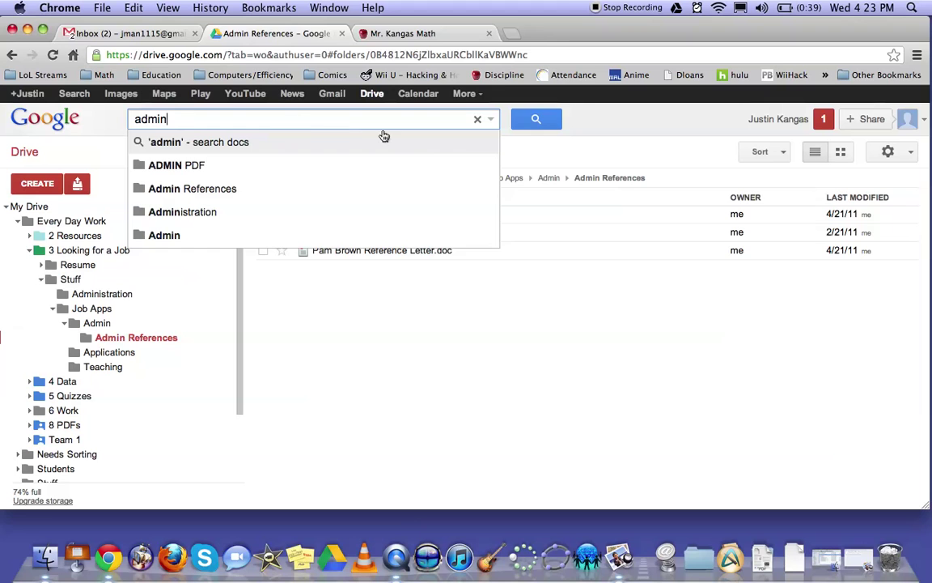
pyautogui.click(534, 121)
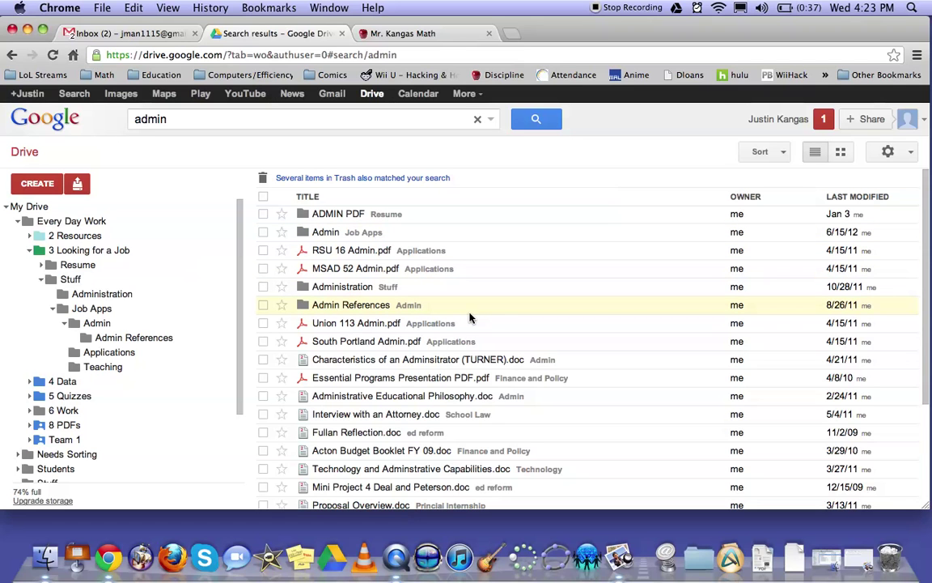
pyautogui.scroll(-4, 469, 318)
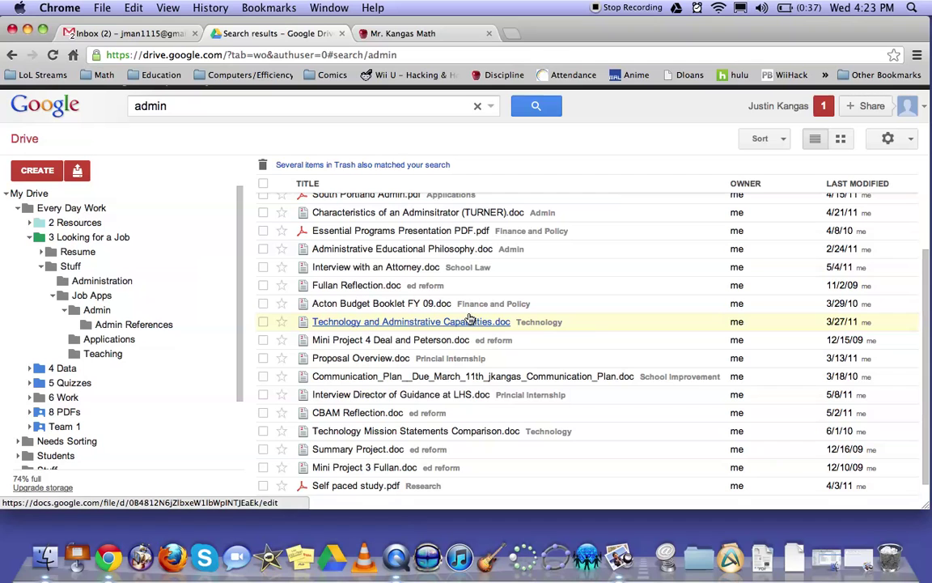
pyautogui.scroll(1, 470, 318)
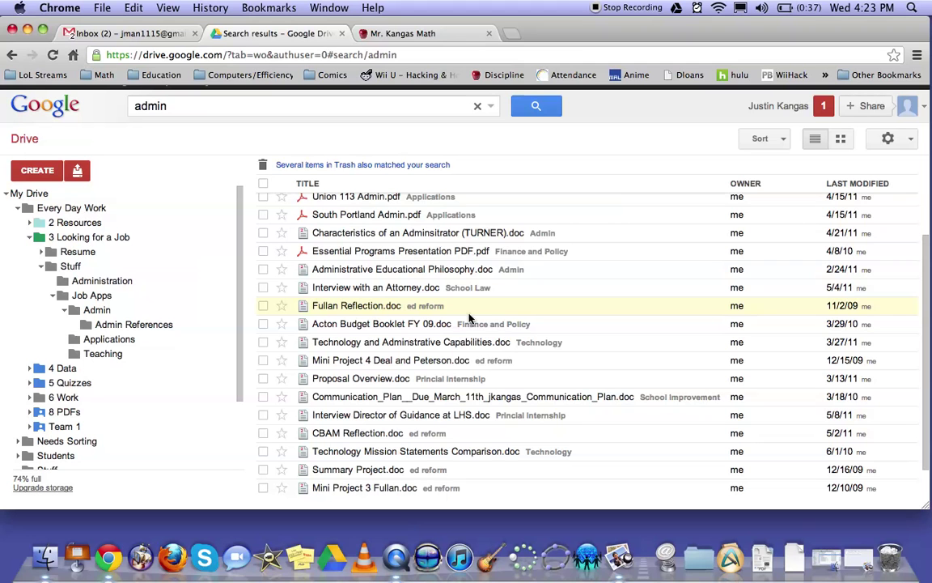
pyautogui.scroll(5, 469, 318)
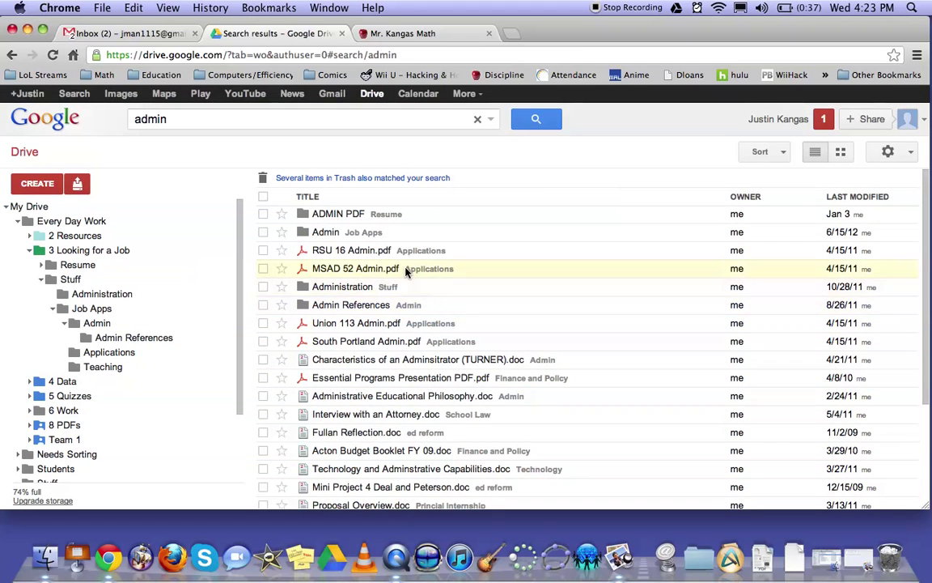
# Step: Bring up the folder suggestions for the "admin" search term again and rerun the search
pyautogui.click(234, 122)
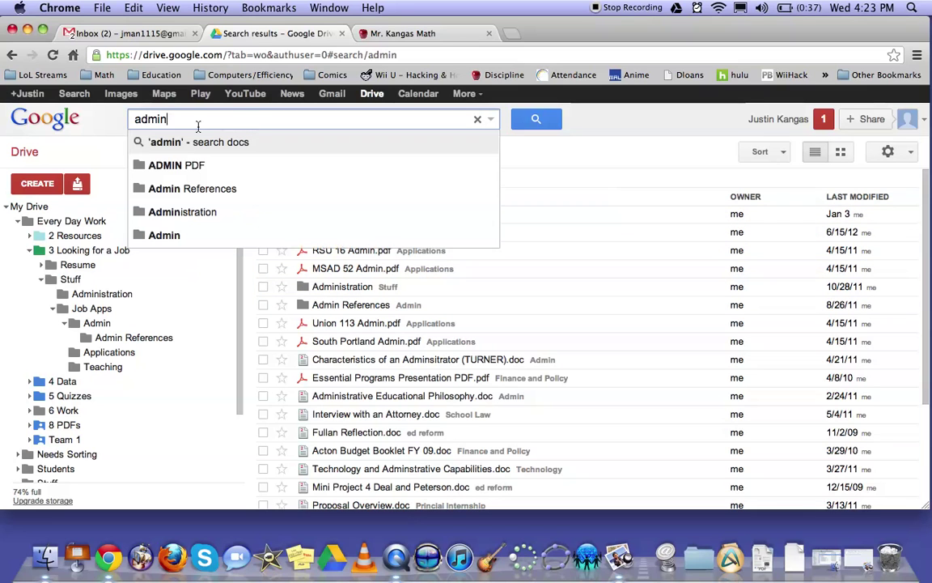
pyautogui.doubleClick(114, 119)
pyautogui.moveTo(114, 120); pyautogui.dragTo(175, 120)
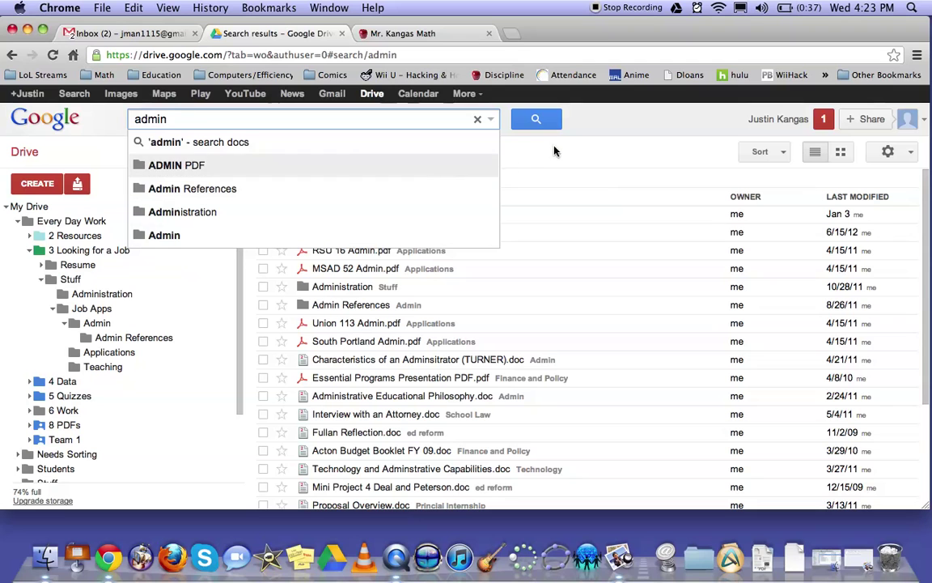
pyautogui.click(538, 115)
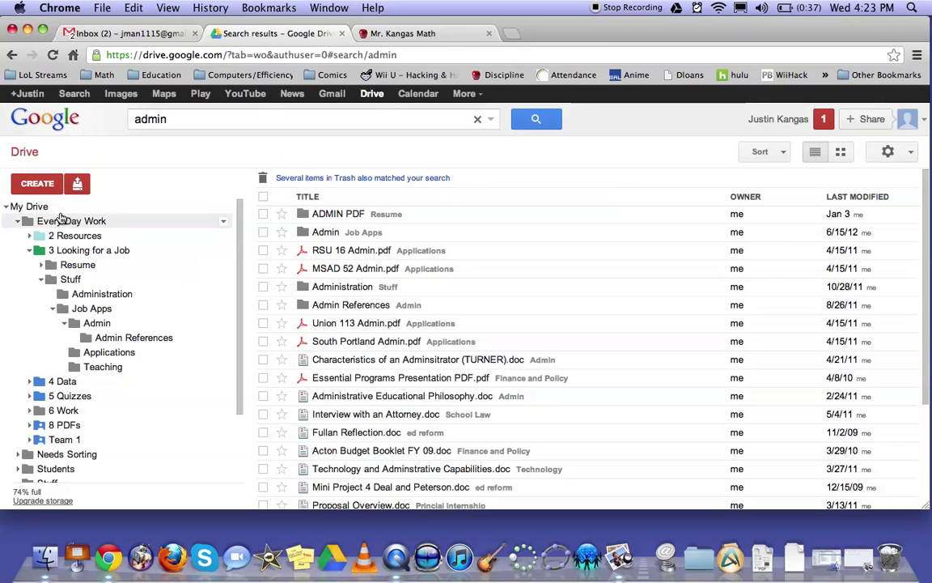
# Step: Return to My Drive and collapse the Every Day Work folder in the folder tree
pyautogui.click(22, 206)
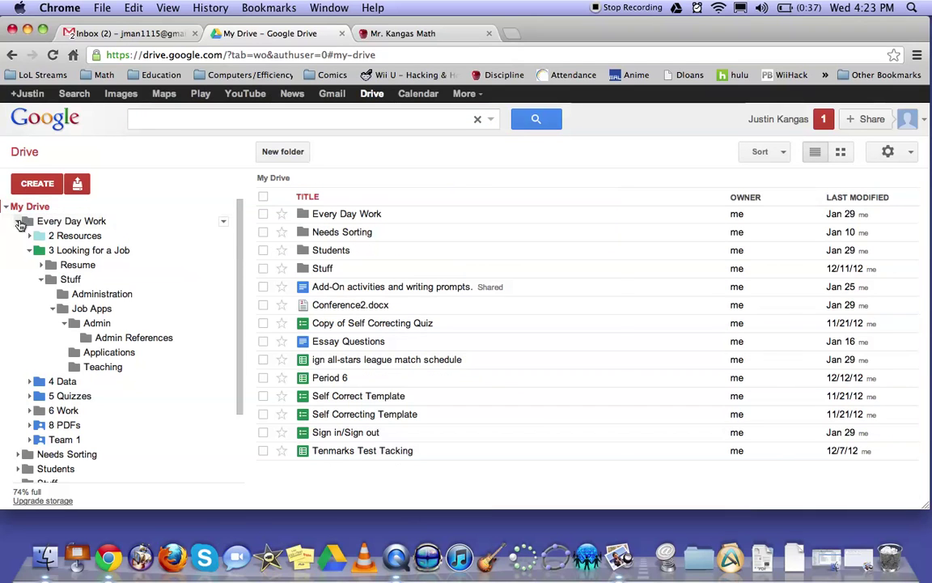
pyautogui.click(20, 222)
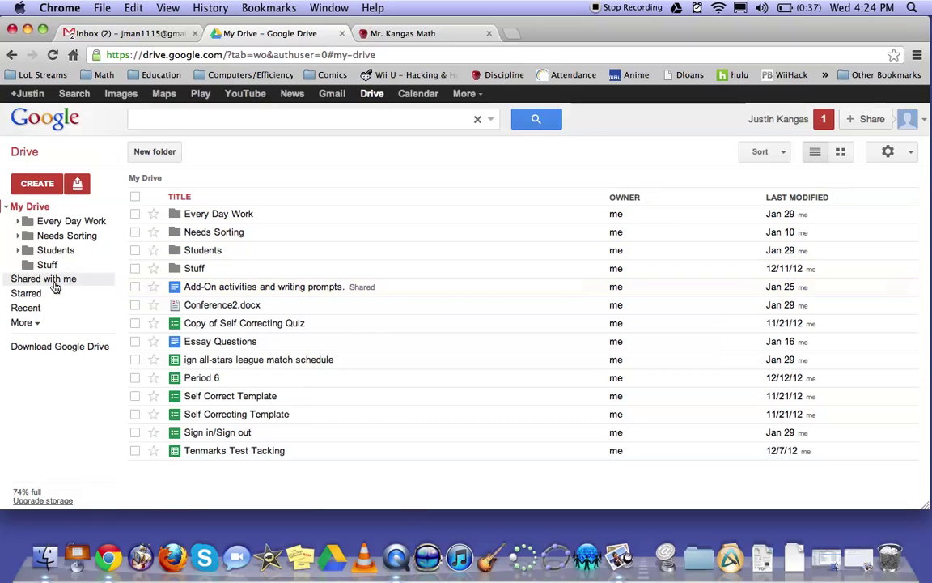
# Step: Move the browser window aside to uncover the desktop and open the Google Drive folder in Finder
pyautogui.moveTo(652, 38); pyautogui.dragTo(350, 106)
pyautogui.click(872, 242)
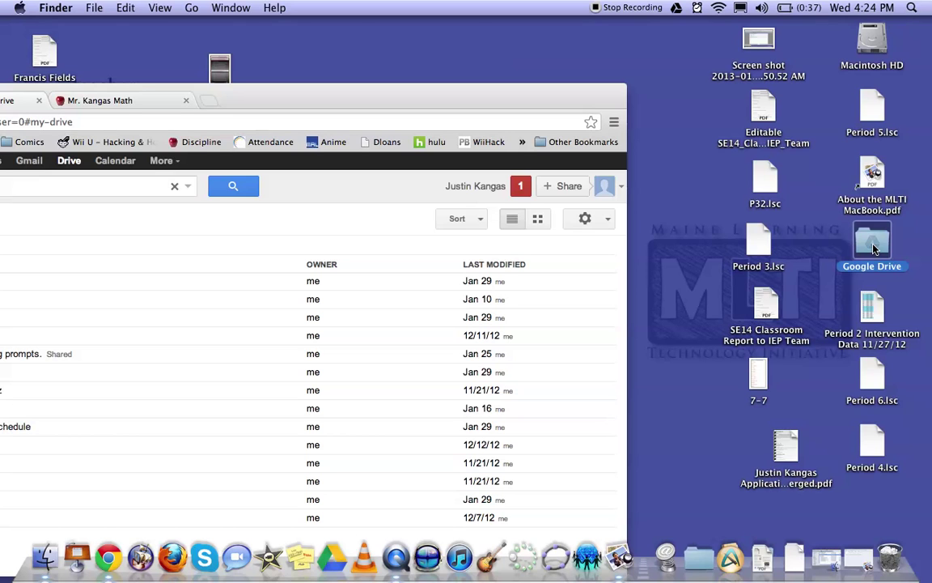
pyautogui.doubleClick(872, 243)
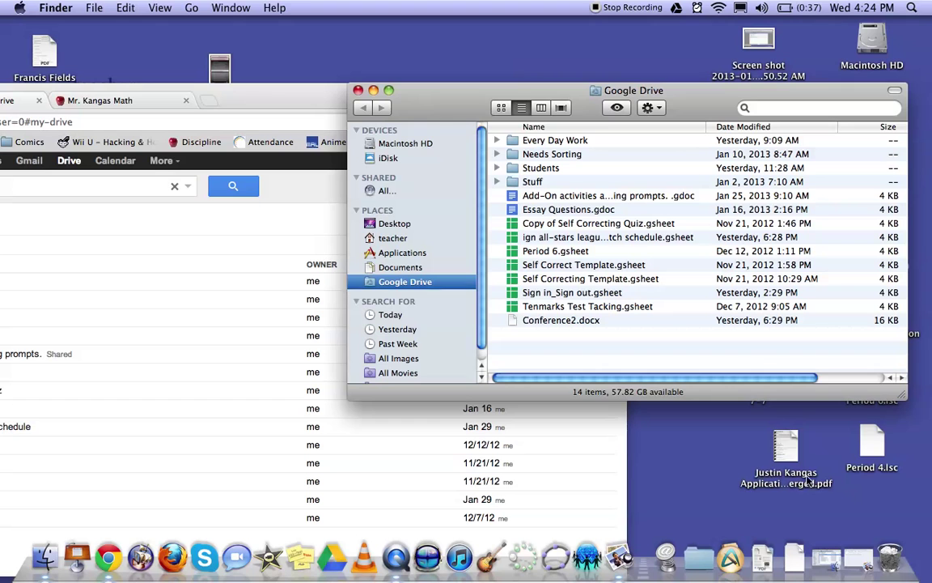
# Step: Move the merged application PDF from the desktop into the Google Drive folder and check the Drive sync status
pyautogui.click(783, 446)
pyautogui.moveTo(785, 453); pyautogui.dragTo(635, 352)
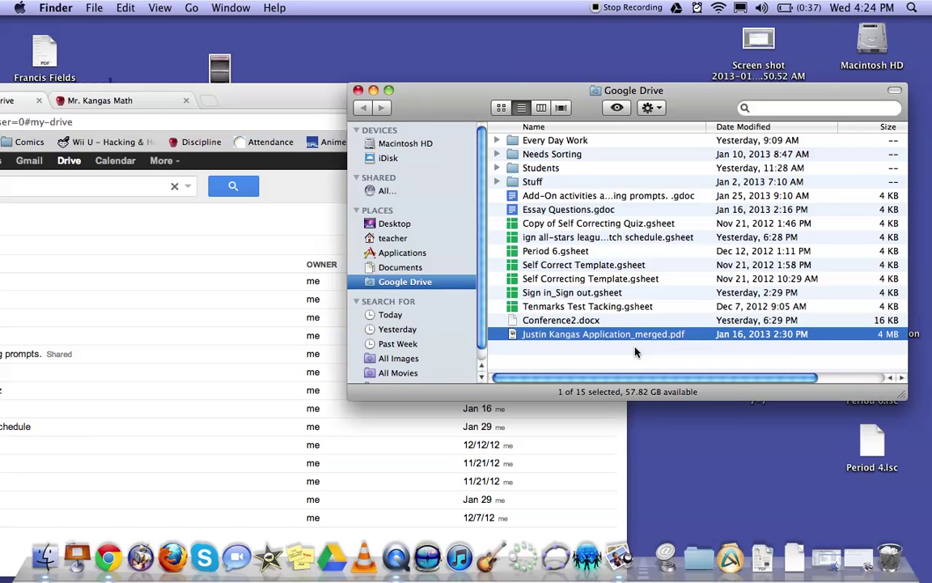
pyautogui.click(676, 9)
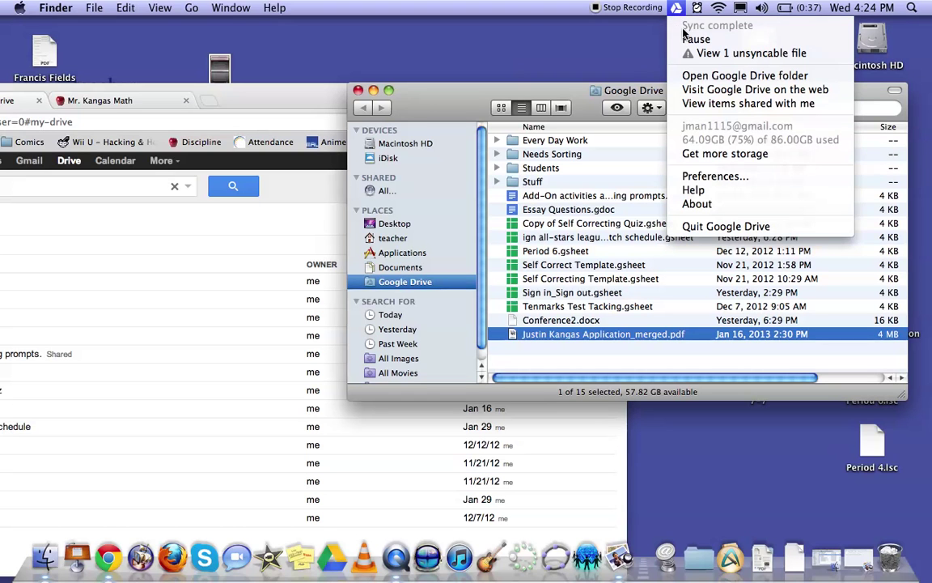
pyautogui.click(676, 10)
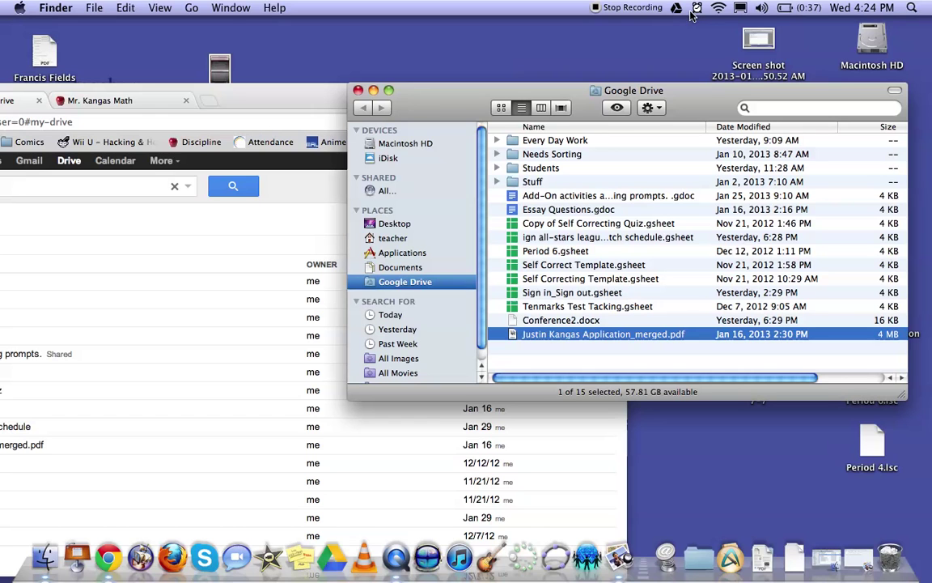
# Step: Move the merged application PDF out of the Google Drive folder back onto the desktop
pyautogui.press('Return')
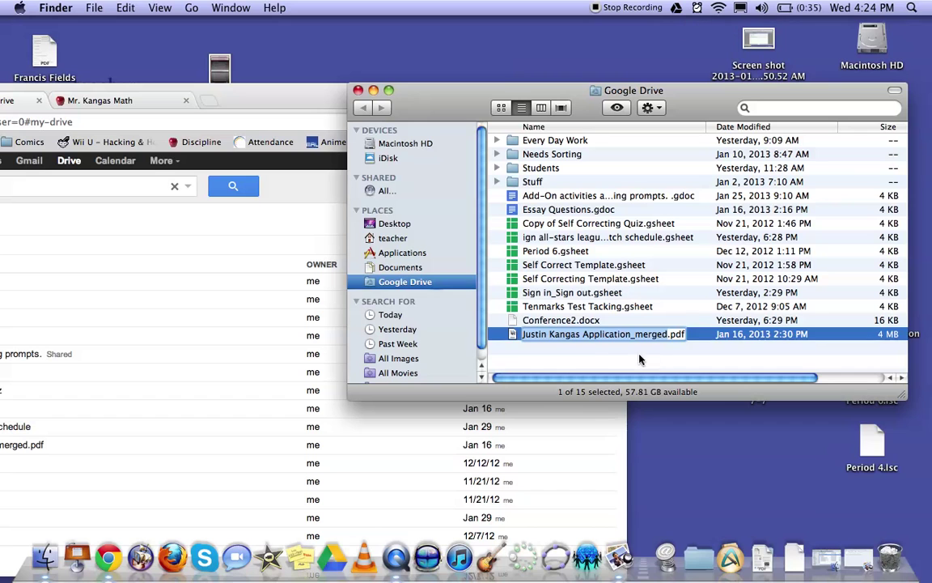
pyautogui.click(583, 356)
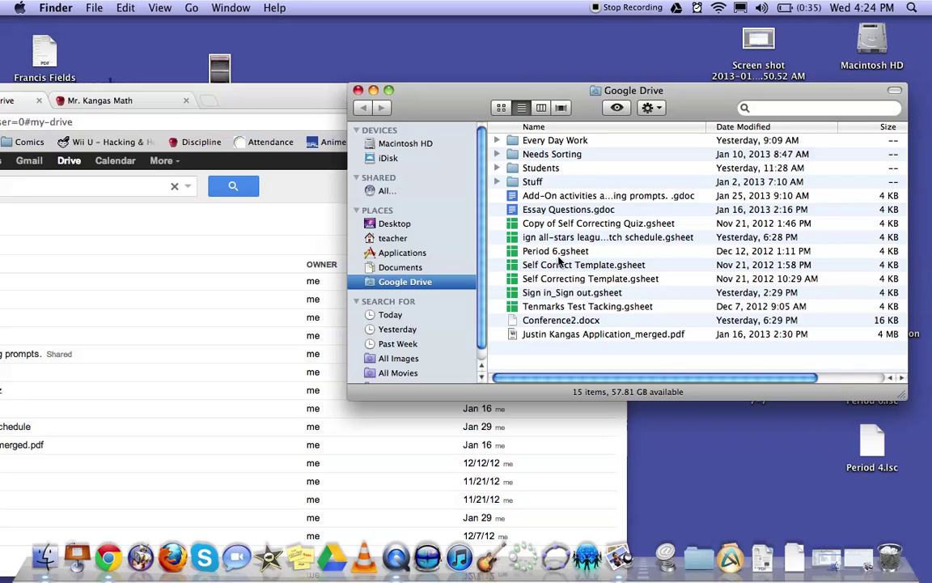
pyautogui.moveTo(553, 340)
pyautogui.mouseDown()
pyautogui.moveTo(534, 306)
pyautogui.moveTo(530, 174)
pyautogui.moveTo(542, 211)
pyautogui.moveTo(550, 344)
pyautogui.mouseUp()
pyautogui.moveTo(556, 341); pyautogui.dragTo(732, 461)
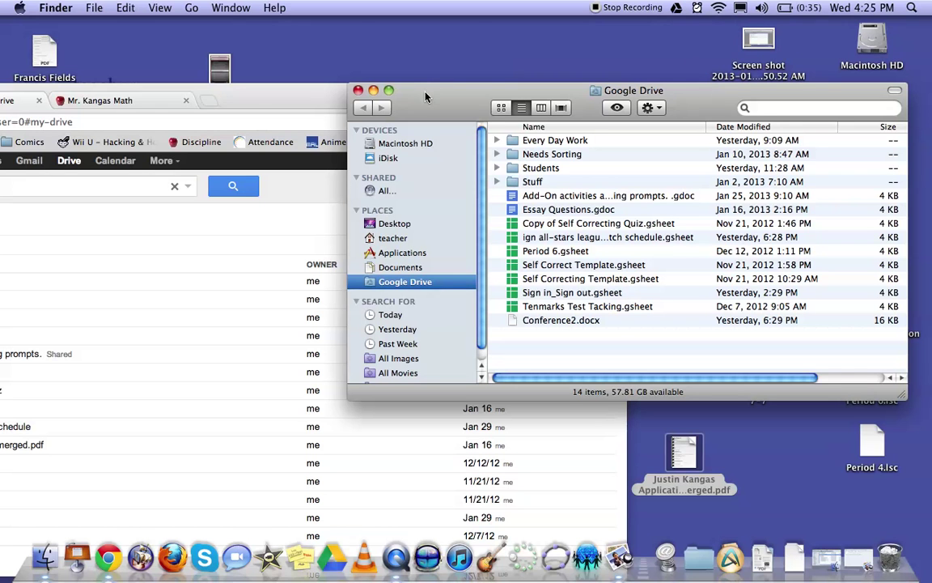
# Step: Close the Google Drive Finder window and restore the Chrome window showing My Drive to its full position
pyautogui.moveTo(427, 100); pyautogui.dragTo(521, 72)
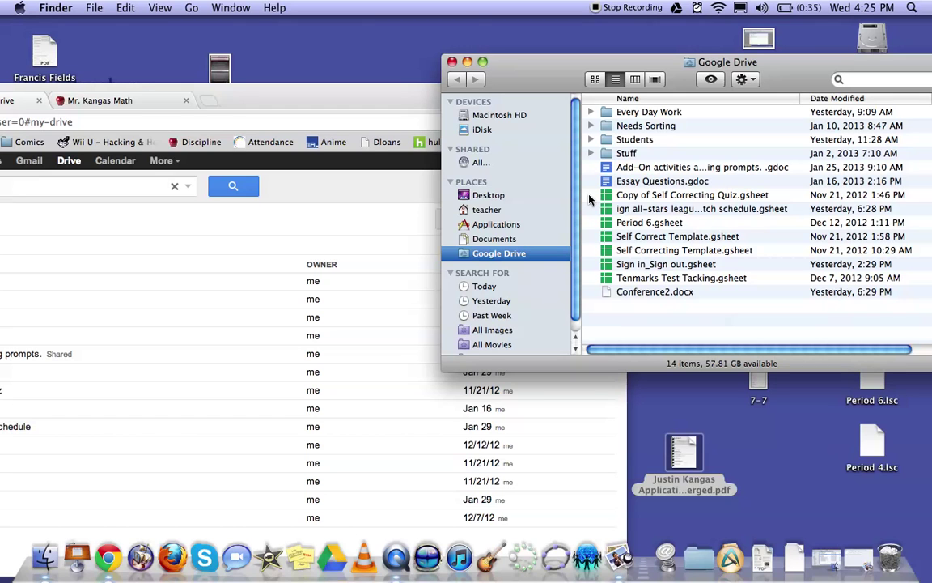
pyautogui.click(452, 63)
pyautogui.doubleClick(398, 105)
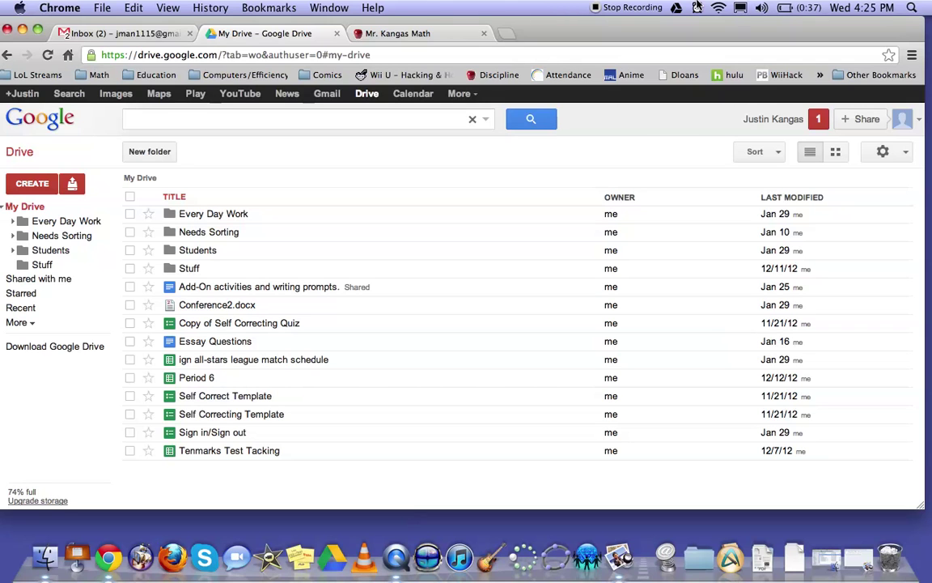
# Step: Review the item types that can be created in Drive, without creating one
pyautogui.click(27, 183)
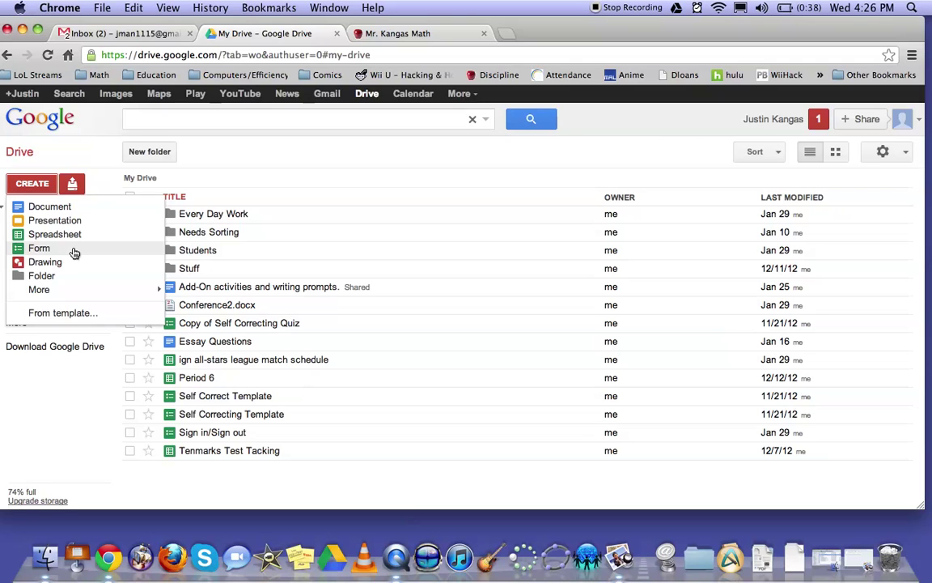
pyautogui.click(57, 424)
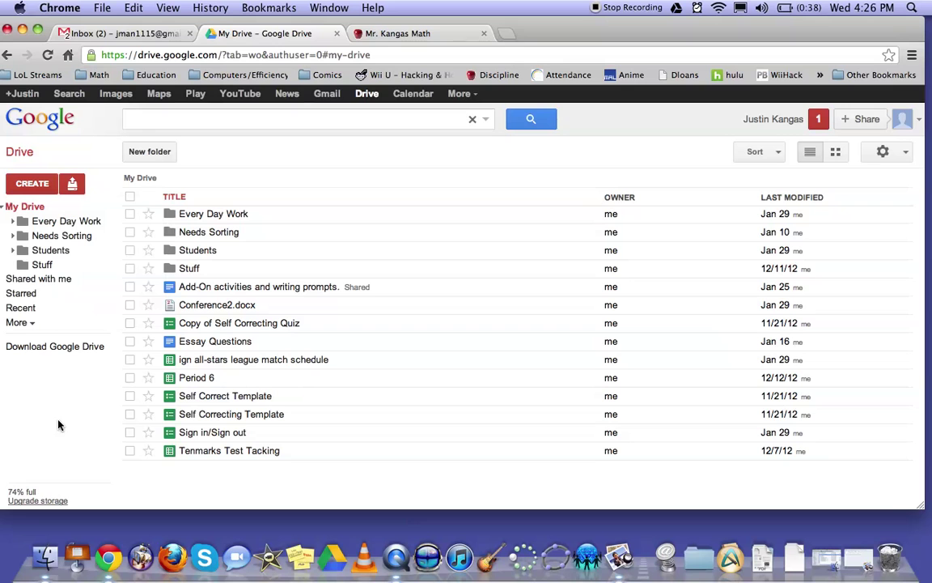
# Step: Open the Sign in/Sign out spreadsheet and examine its column headings from first name to "Where are you going?"
pyautogui.click(198, 435)
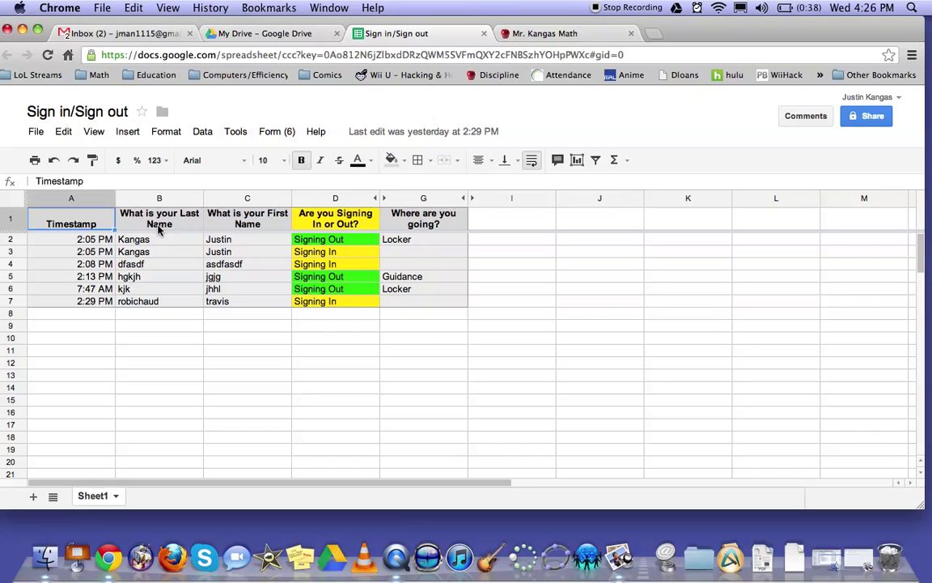
pyautogui.click(206, 209)
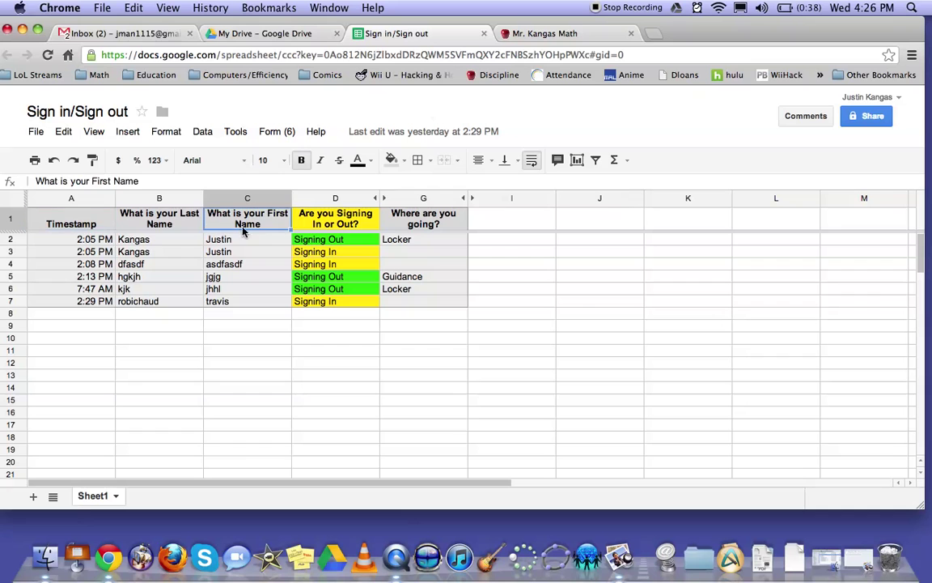
pyautogui.click(339, 227)
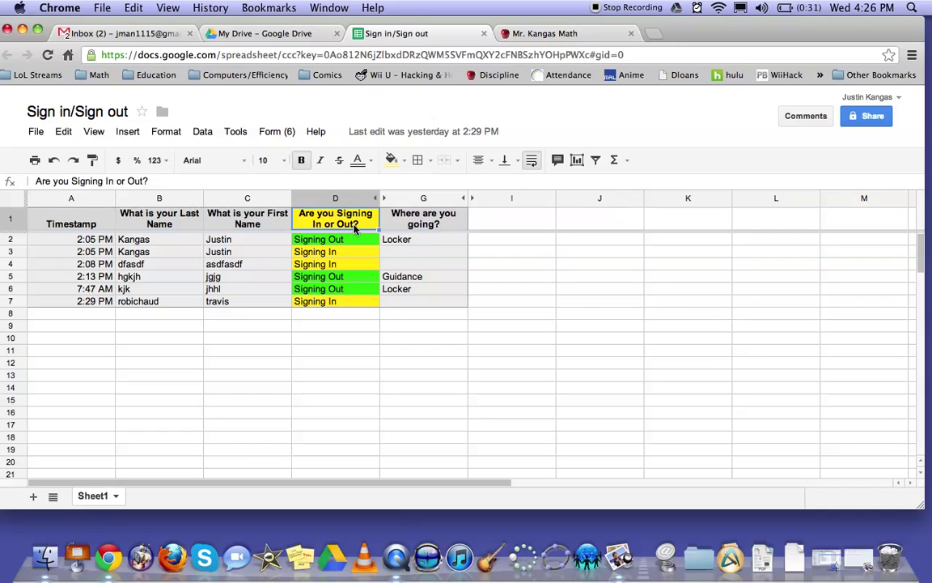
pyautogui.click(415, 230)
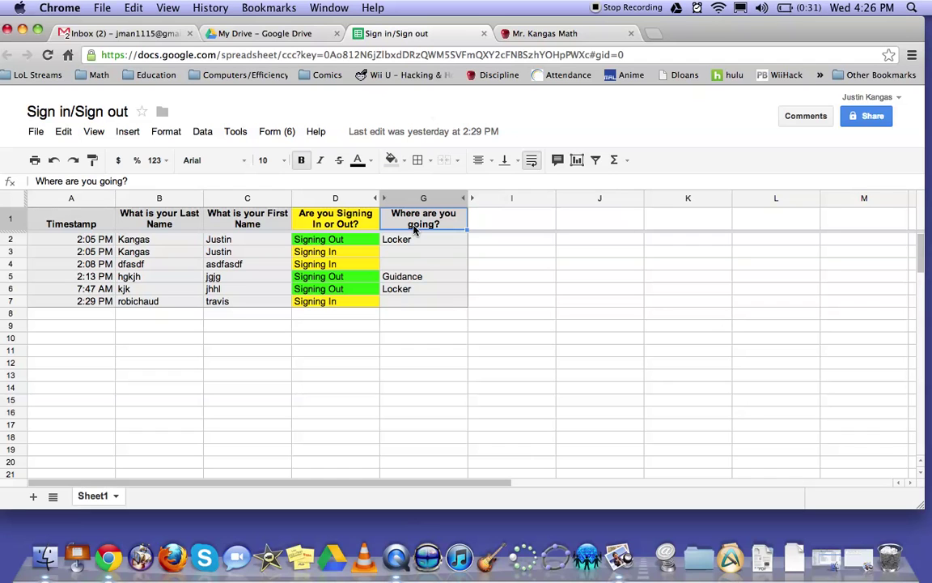
# Step: Examine the sign-out entry in row 2 and the sign-in entry in row 3 by selecting their cells
pyautogui.click(85, 237)
pyautogui.moveTo(142, 243); pyautogui.dragTo(418, 242)
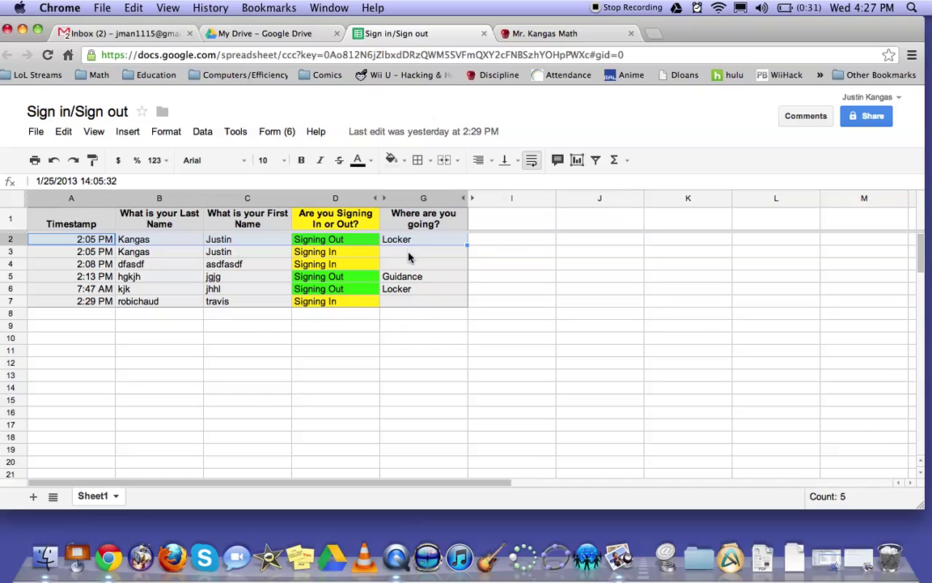
pyautogui.click(408, 257)
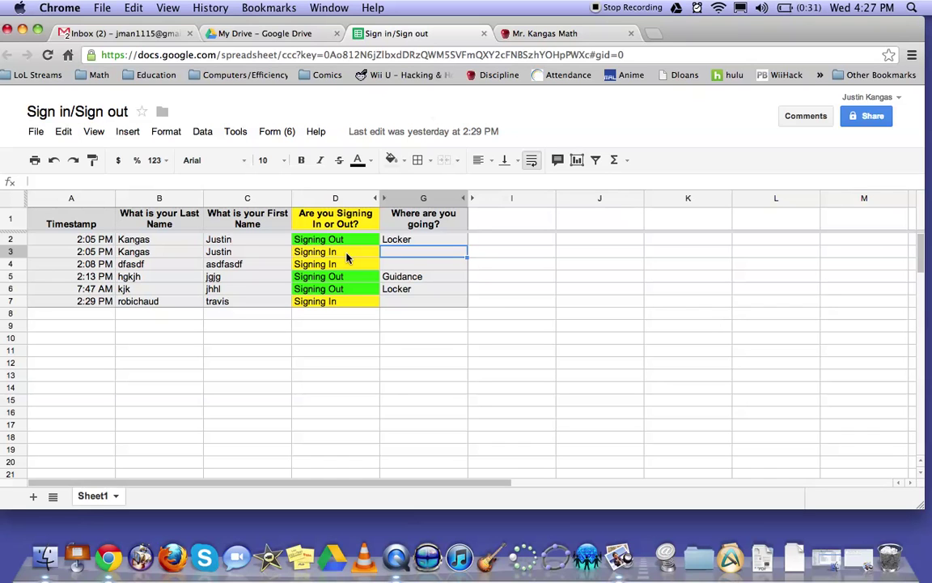
pyautogui.moveTo(348, 258); pyautogui.dragTo(104, 256)
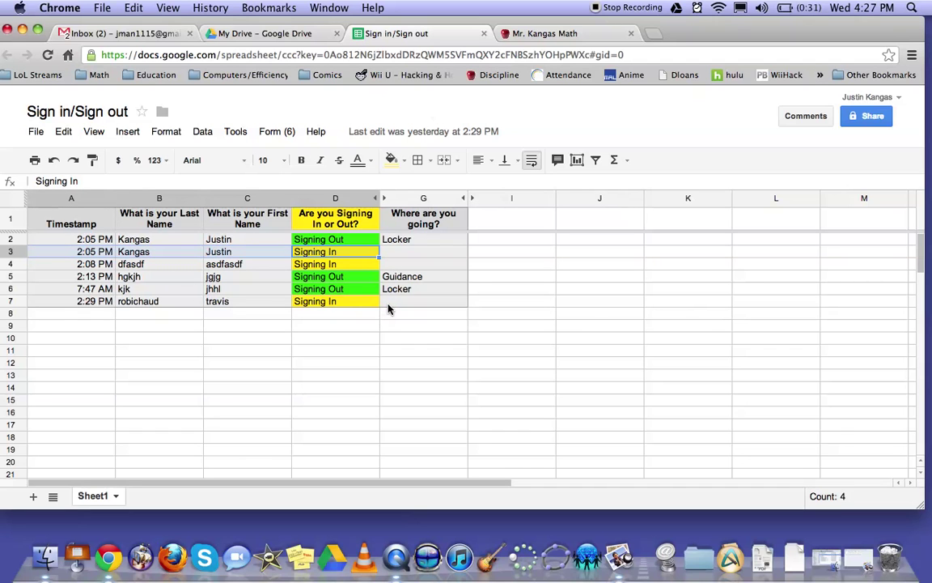
# Step: Select all recorded entries in rows 2 to 7, and open the Check Ins P3 page on the math class website
pyautogui.moveTo(388, 308); pyautogui.dragTo(101, 241)
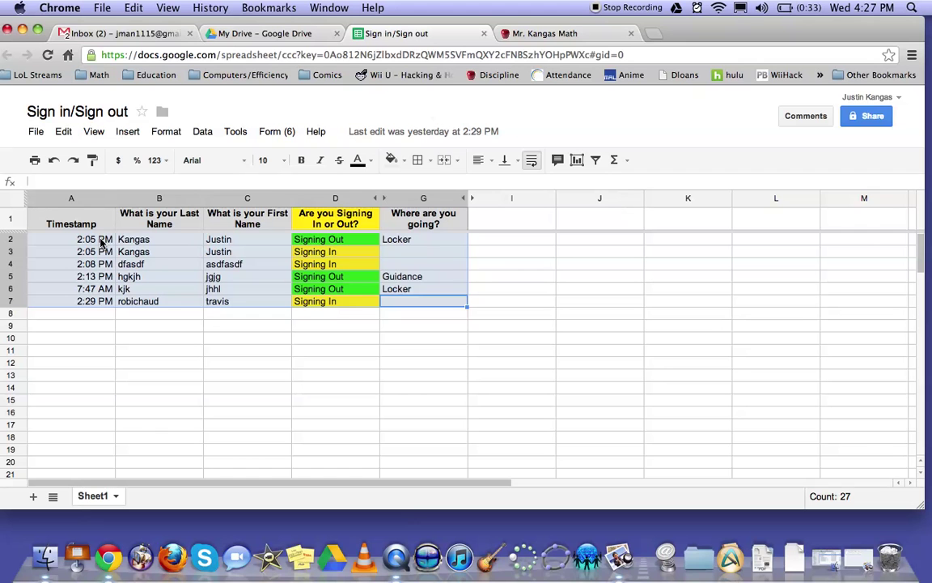
pyautogui.click(518, 33)
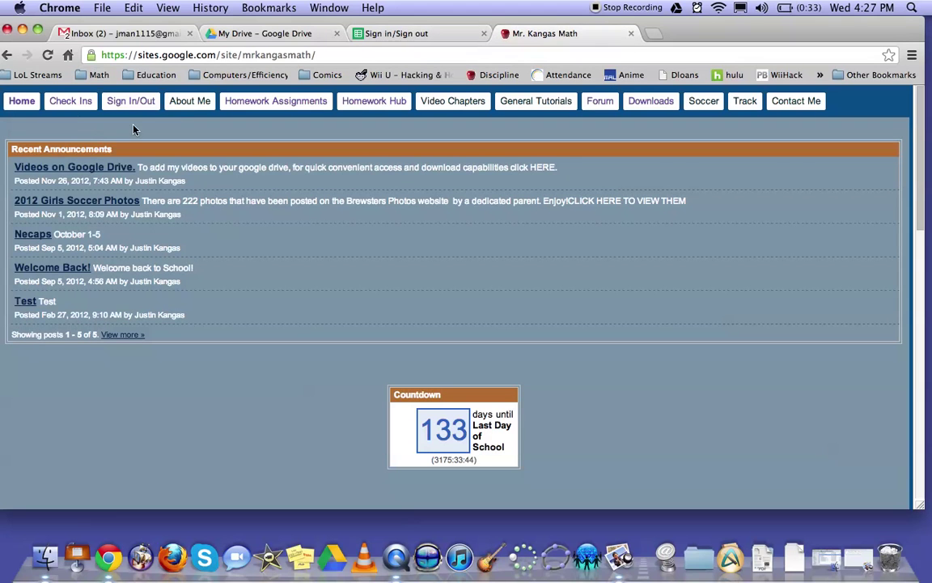
pyautogui.click(75, 103)
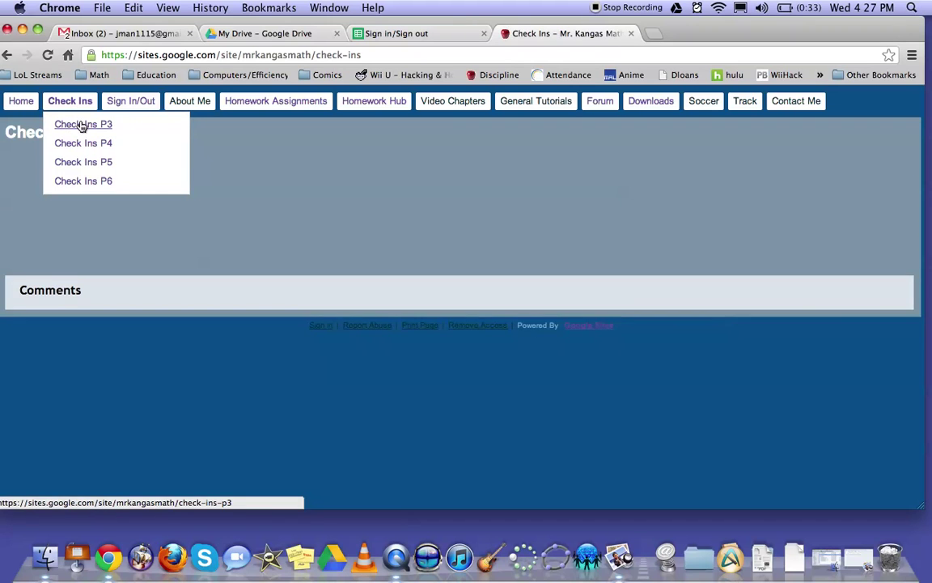
pyautogui.click(82, 126)
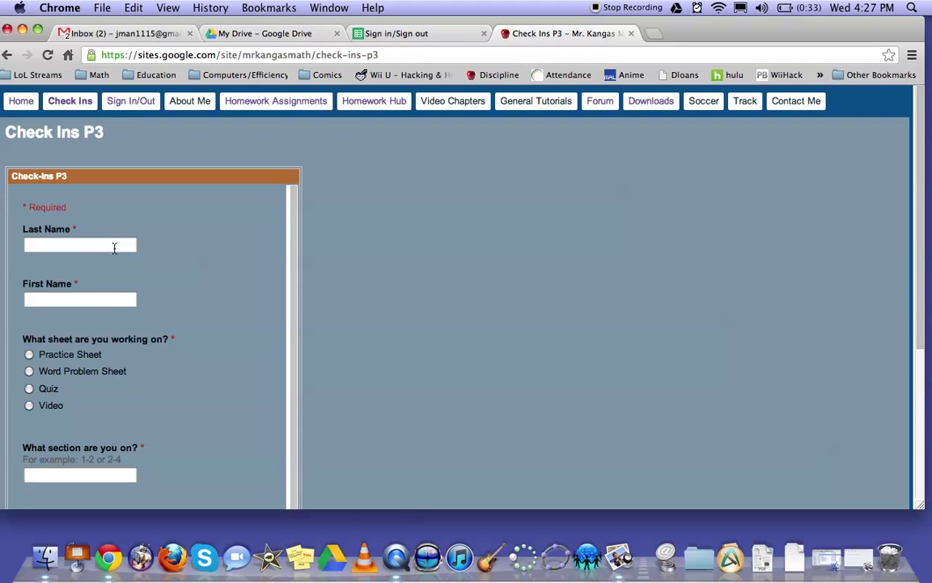
# Step: Examine the Check-Ins P3 form's questions from last name to question number, without filling them in
pyautogui.scroll(-3, 136, 302)
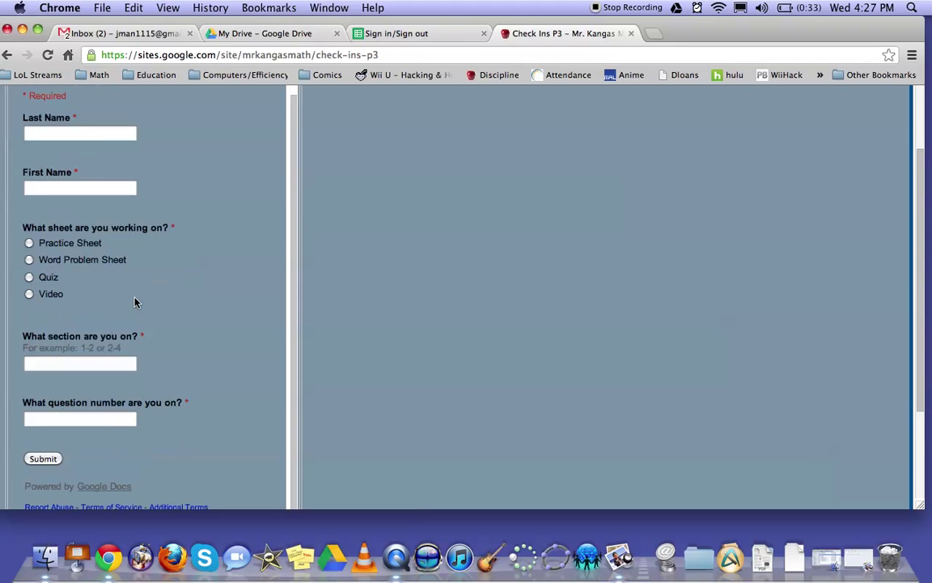
pyautogui.scroll(3, 135, 301)
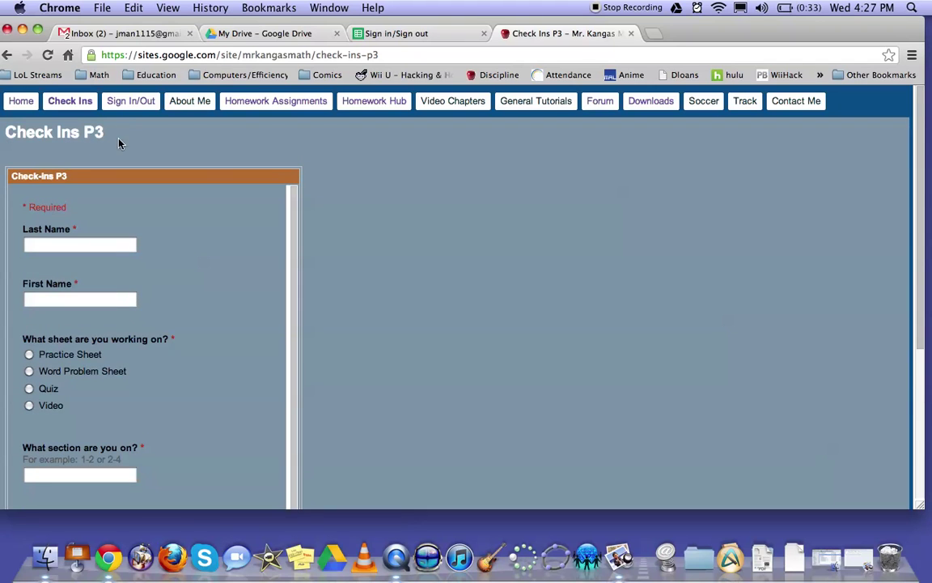
pyautogui.scroll(-4, 146, 302)
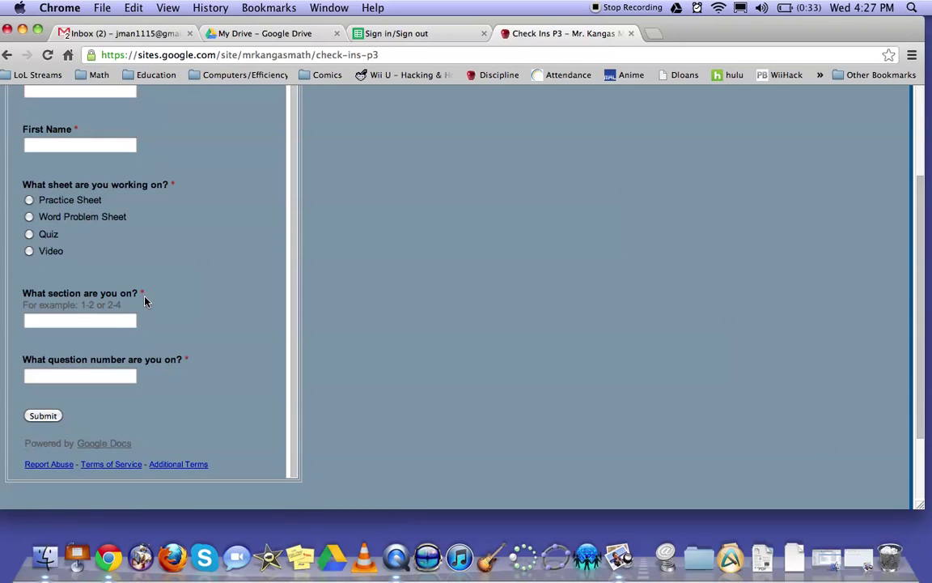
pyautogui.scroll(-1, 145, 301)
pyautogui.scroll(2, 145, 301)
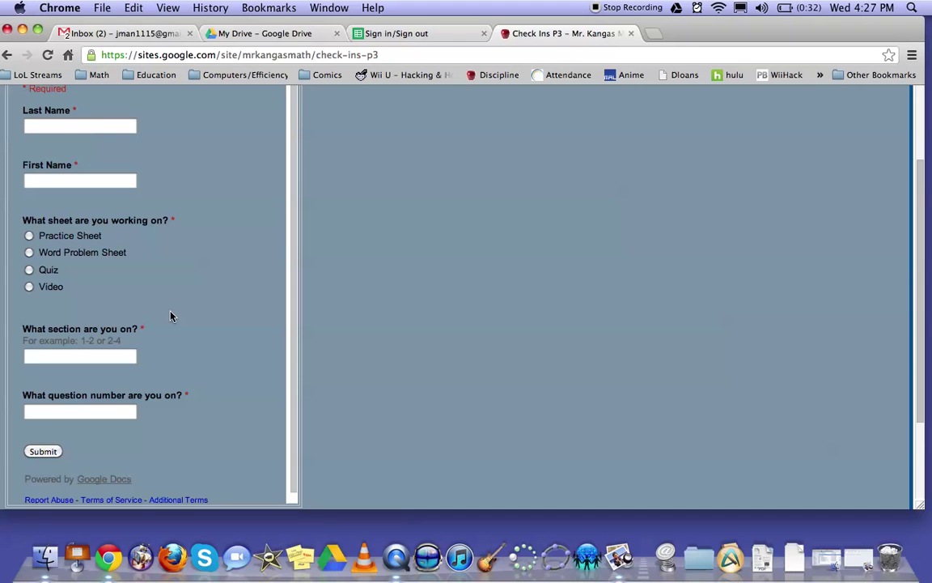
pyautogui.scroll(3, 171, 315)
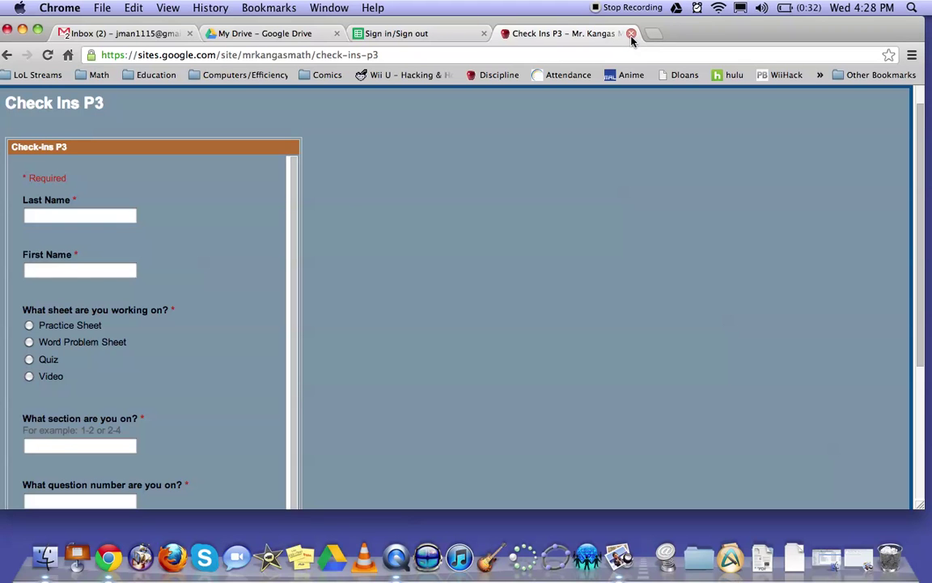
# Step: Return to My Drive and review the creatable item types such as document, presentation, spreadsheet and form, without creating one
pyautogui.click(304, 37)
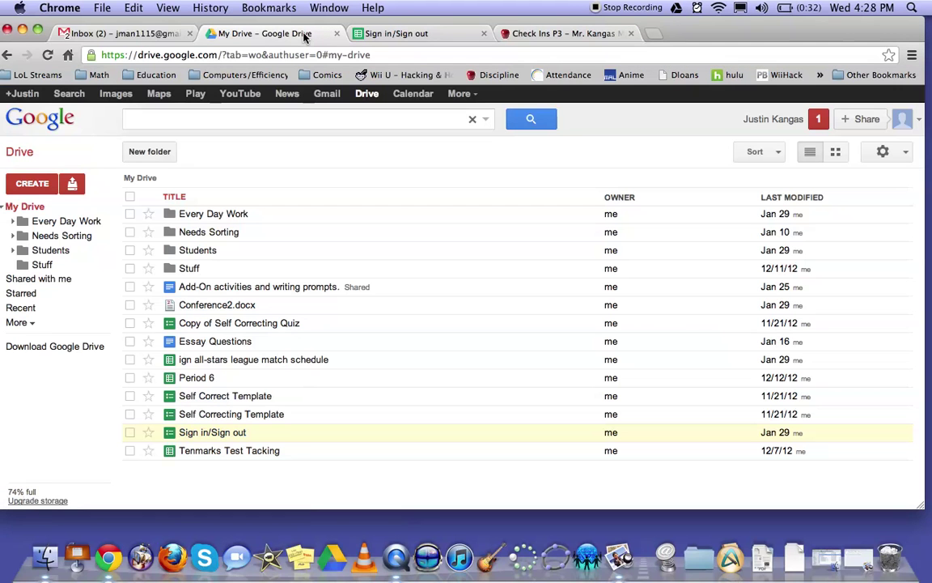
pyautogui.click(33, 184)
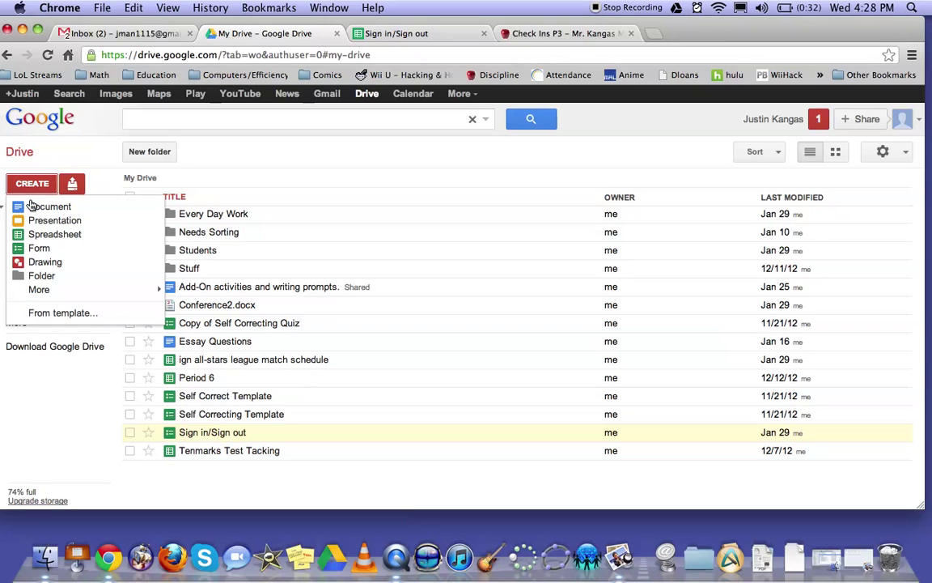
pyautogui.click(318, 164)
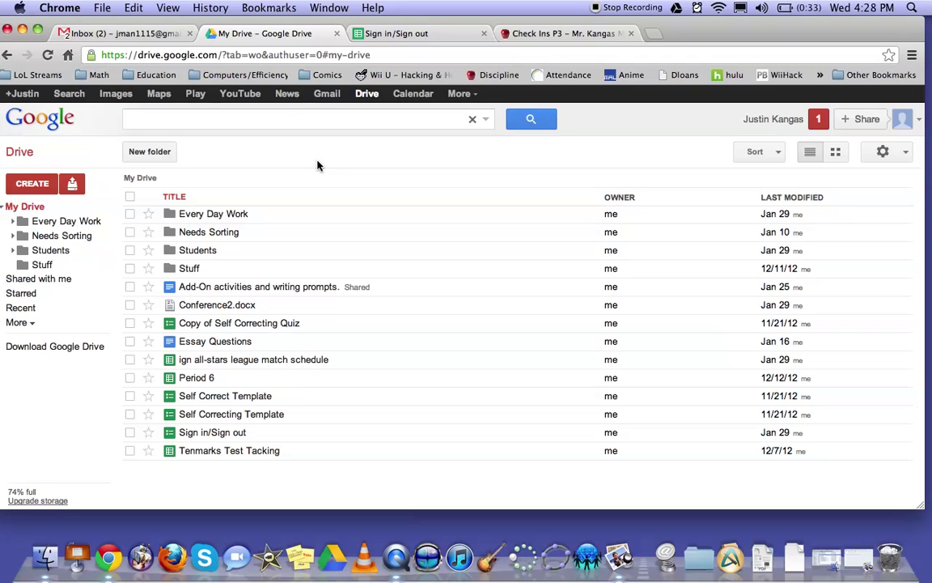
pyautogui.click(37, 182)
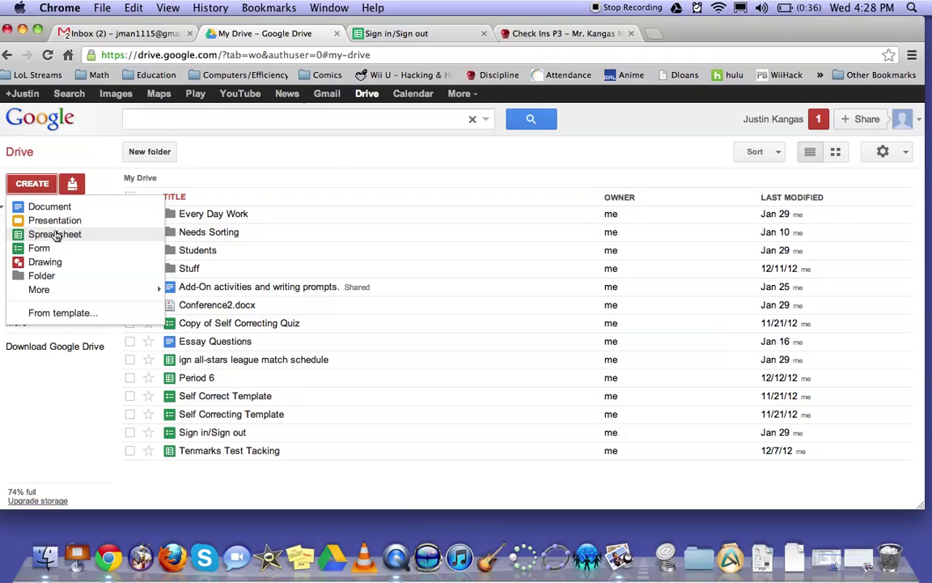
pyautogui.click(331, 156)
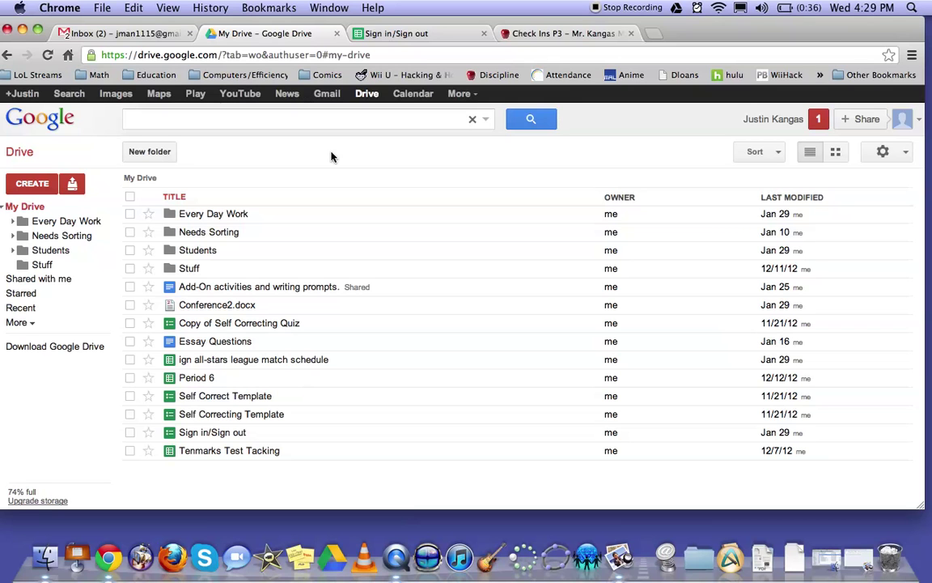
pyautogui.click(32, 186)
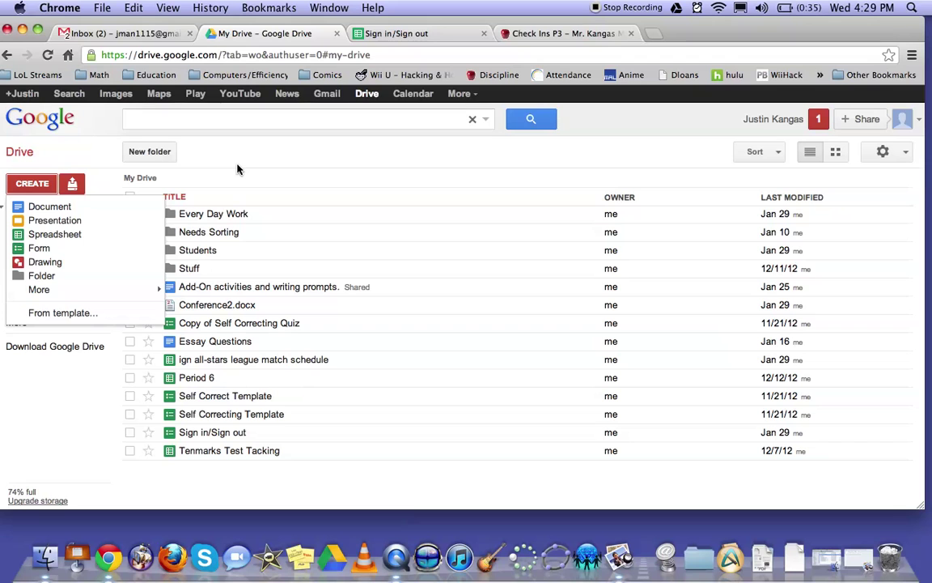
pyautogui.click(215, 176)
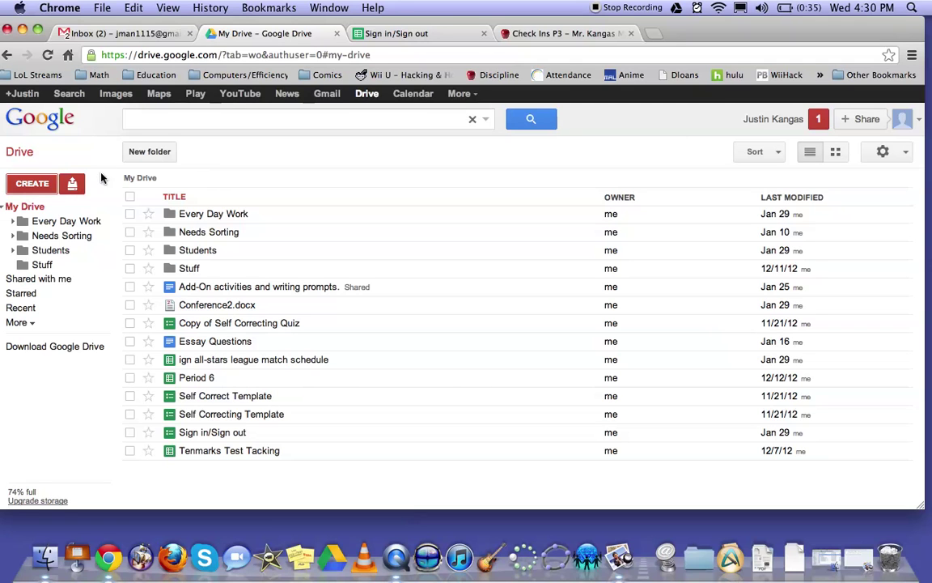
# Step: Create a blank document, check the My Drive list for it, and return to the document
pyautogui.click(52, 187)
pyautogui.click(41, 207)
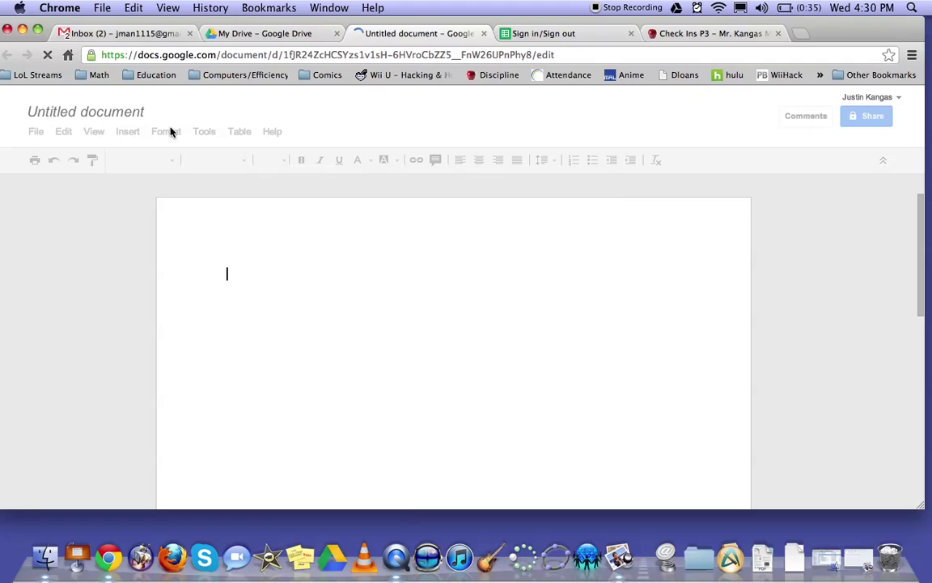
pyautogui.click(288, 35)
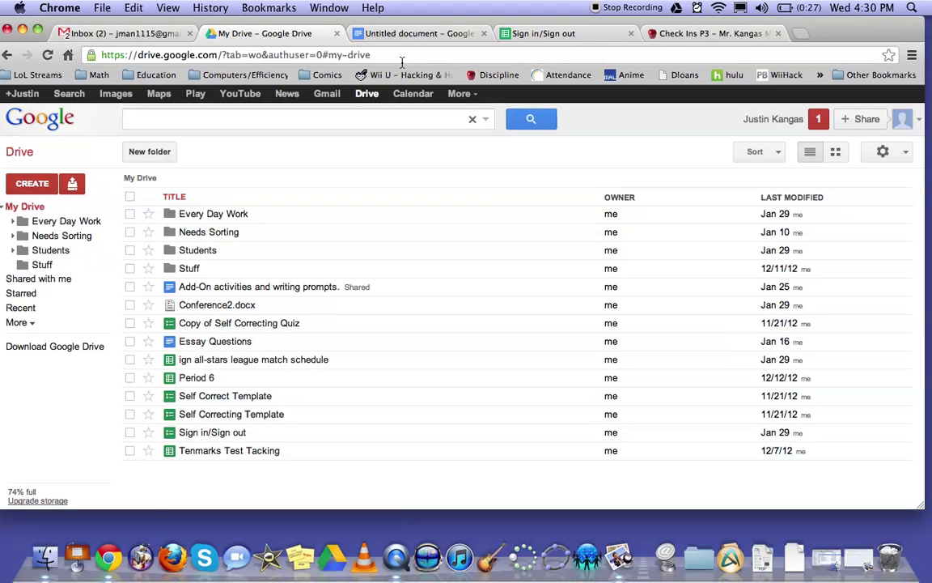
pyautogui.click(368, 36)
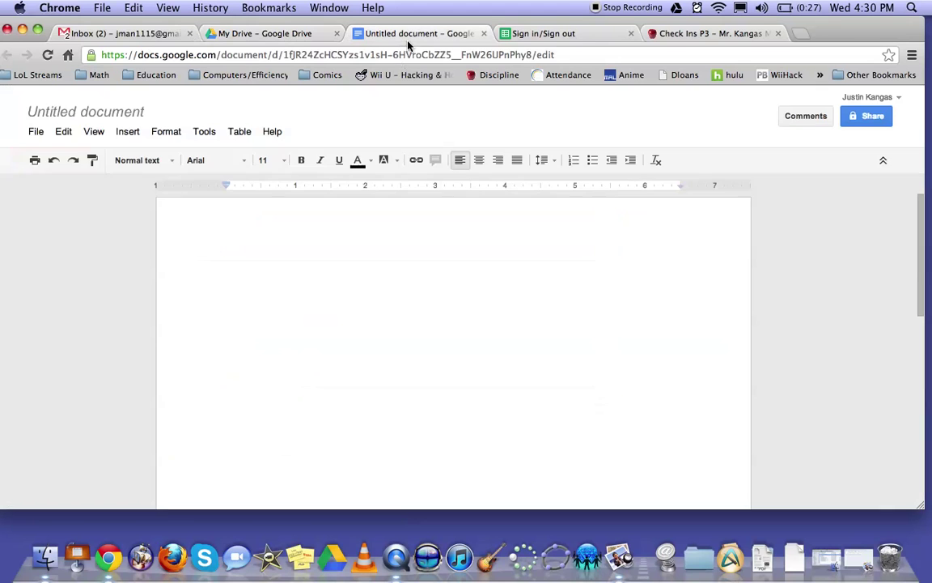
# Step: Rename the untitled document as "akdsjfklasdjfkl" and check its entry in the My Drive list
pyautogui.click(84, 111)
pyautogui.write('akdsjfklasdjfkl')
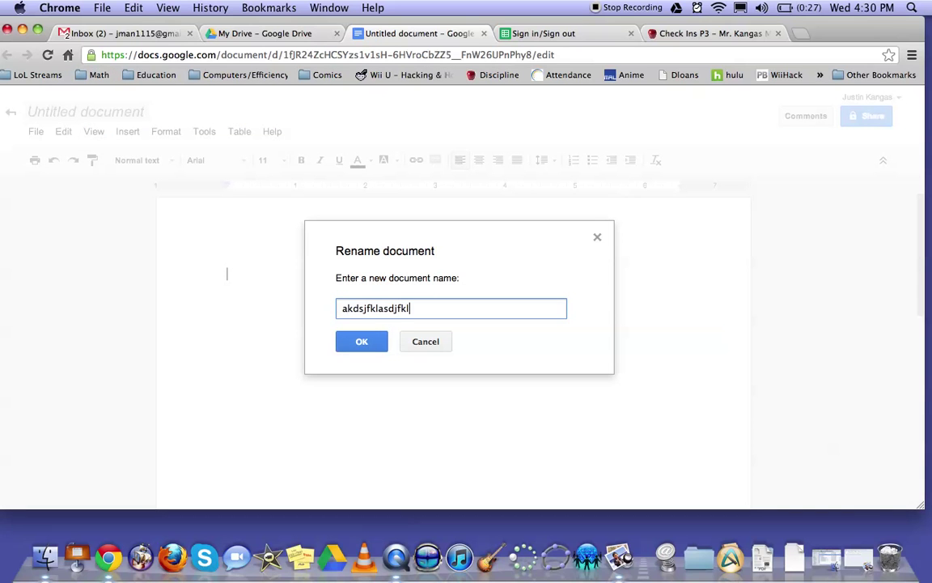
pyautogui.click(364, 342)
pyautogui.click(268, 30)
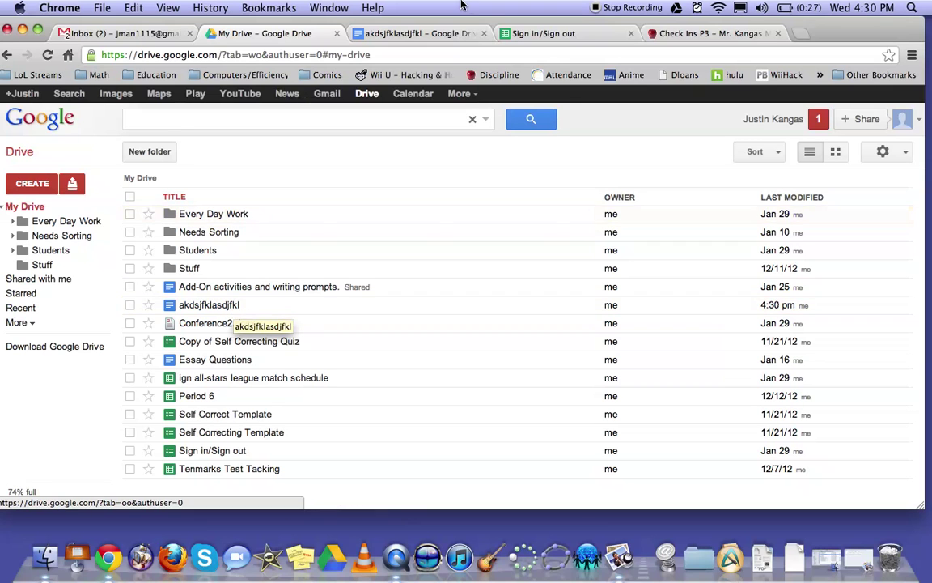
# Step: Rename the akdsjfklasdjfkl document as "tututut" and check its entry in the My Drive list
pyautogui.click(401, 32)
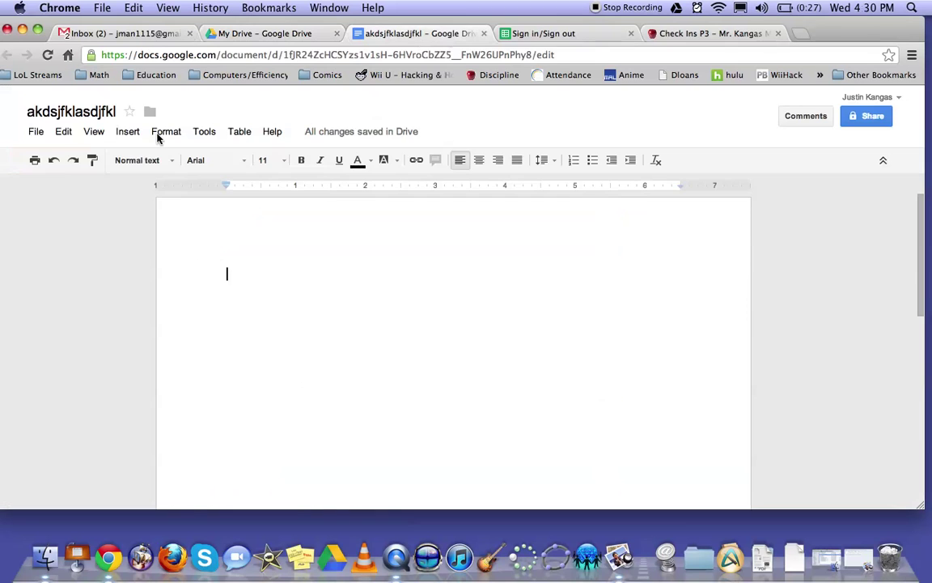
pyautogui.click(57, 113)
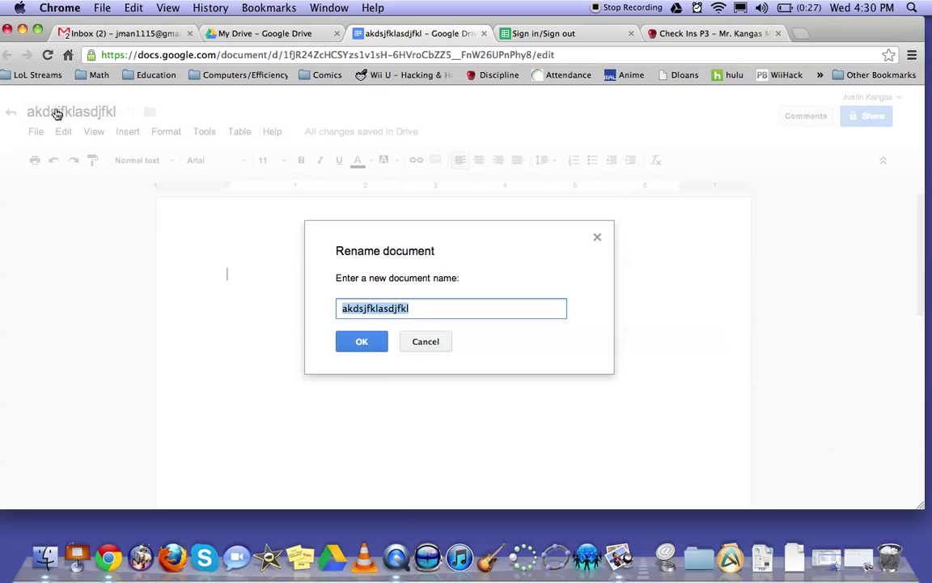
pyautogui.write('tututut')
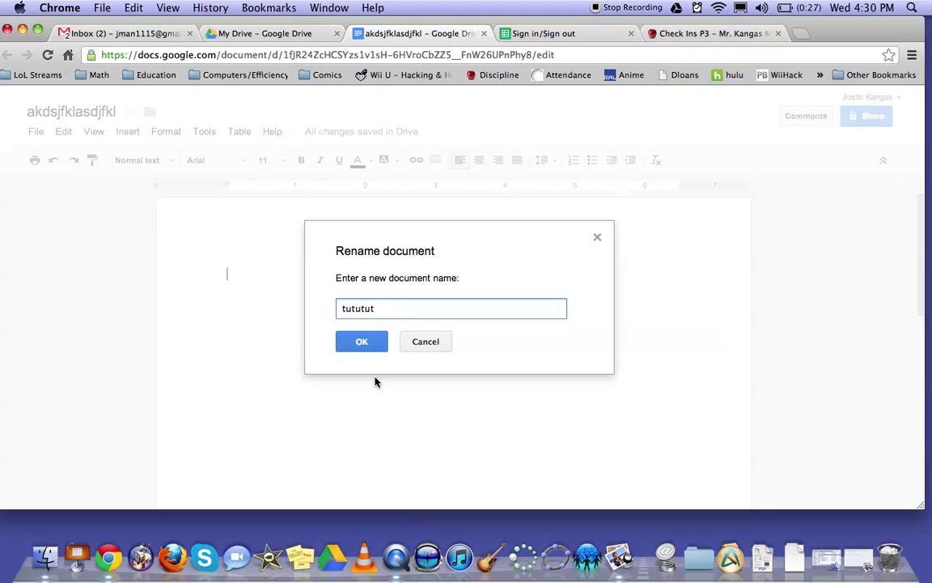
pyautogui.click(370, 347)
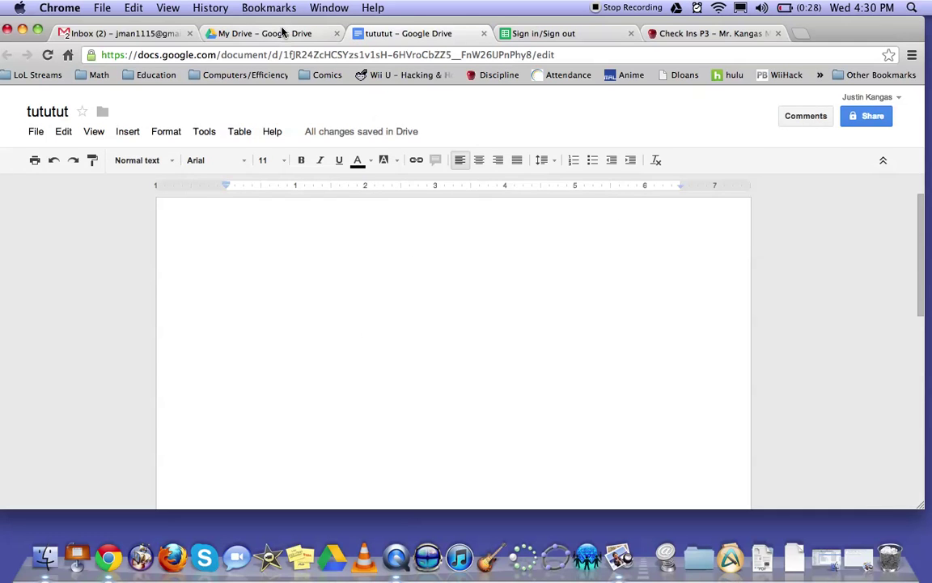
pyautogui.click(257, 32)
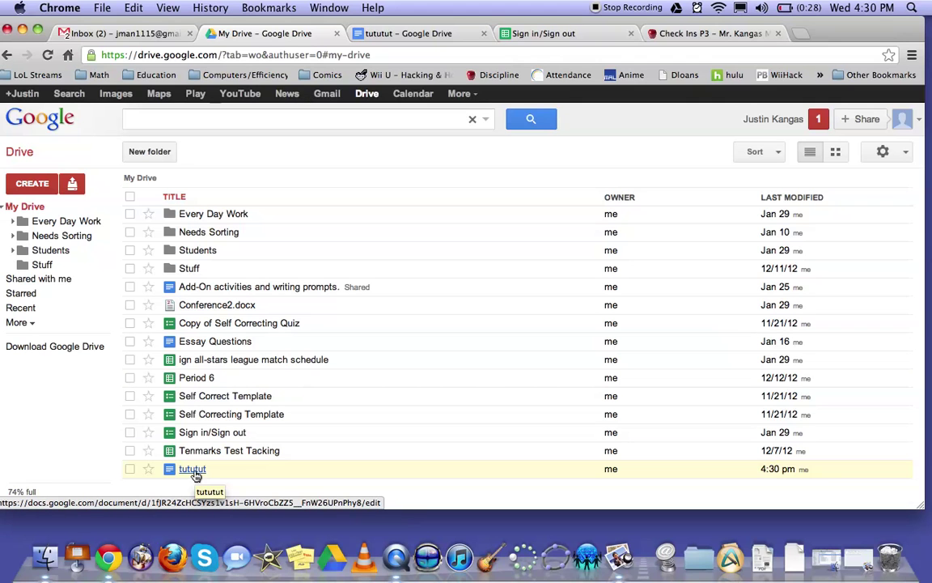
# Step: Reopen the tututut document, check its automatic saving status while entering "dhw" in the body, and close the document
pyautogui.click(37, 182)
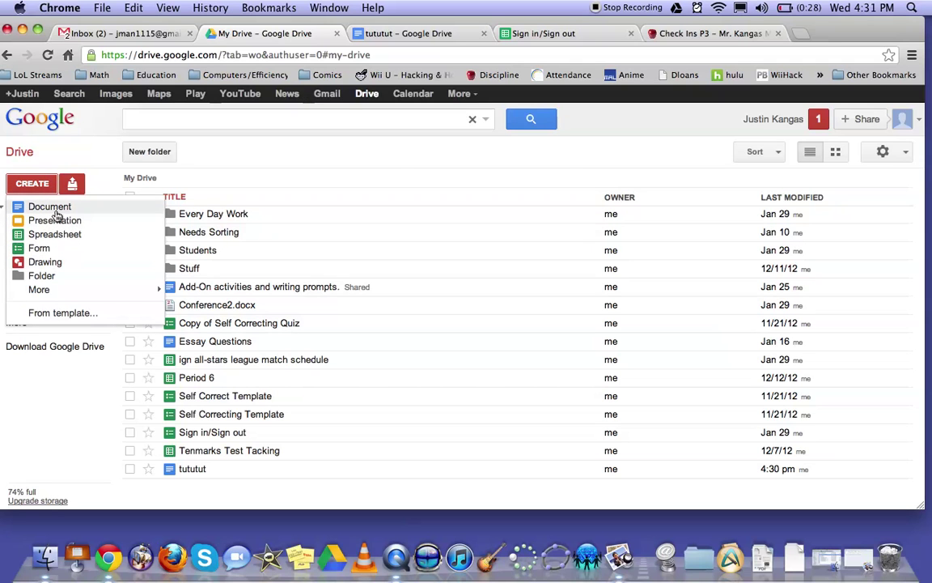
pyautogui.click(235, 158)
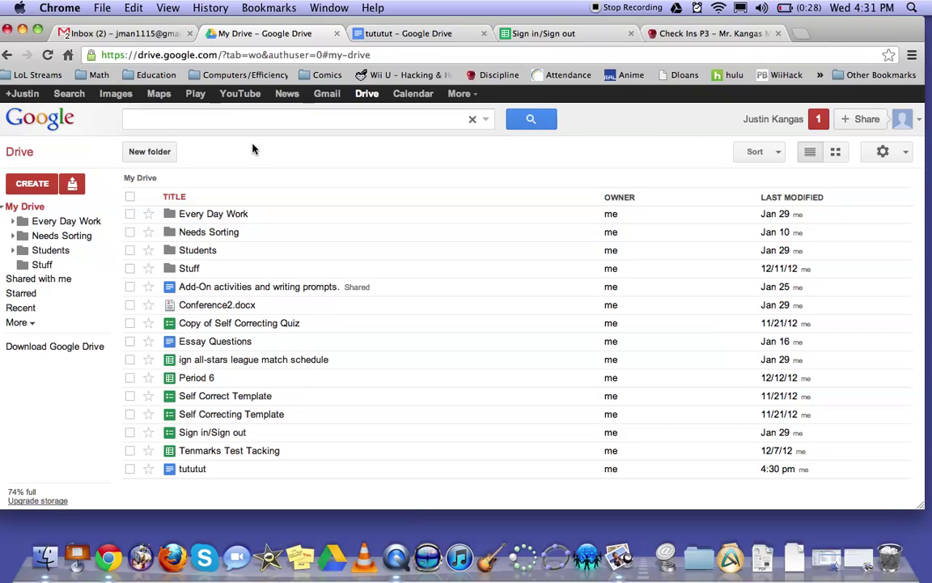
pyautogui.click(374, 31)
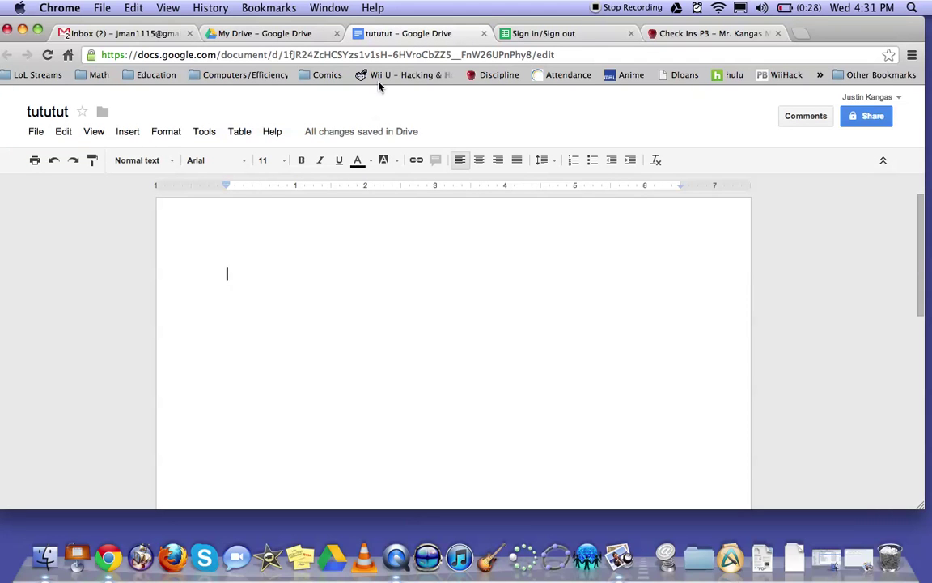
pyautogui.moveTo(312, 136)
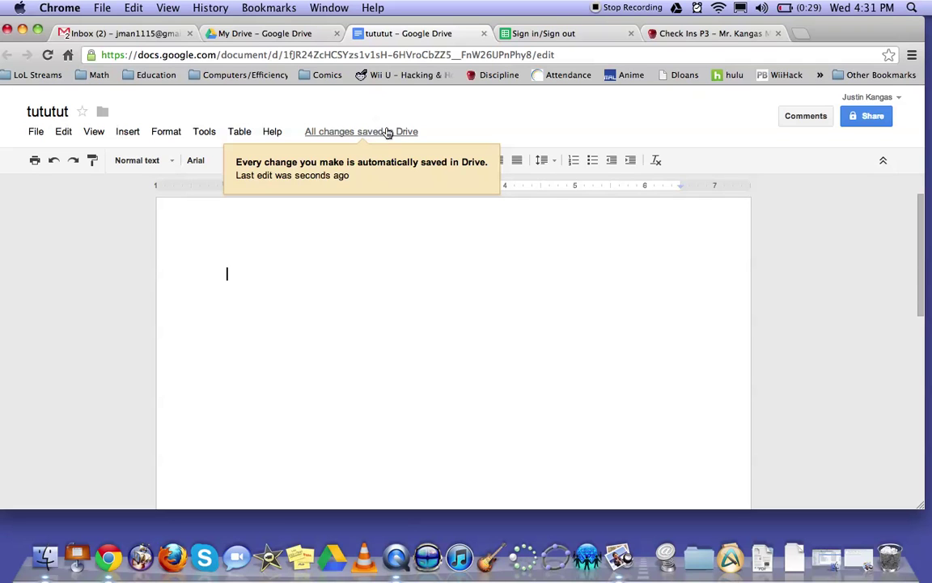
pyautogui.write('d')
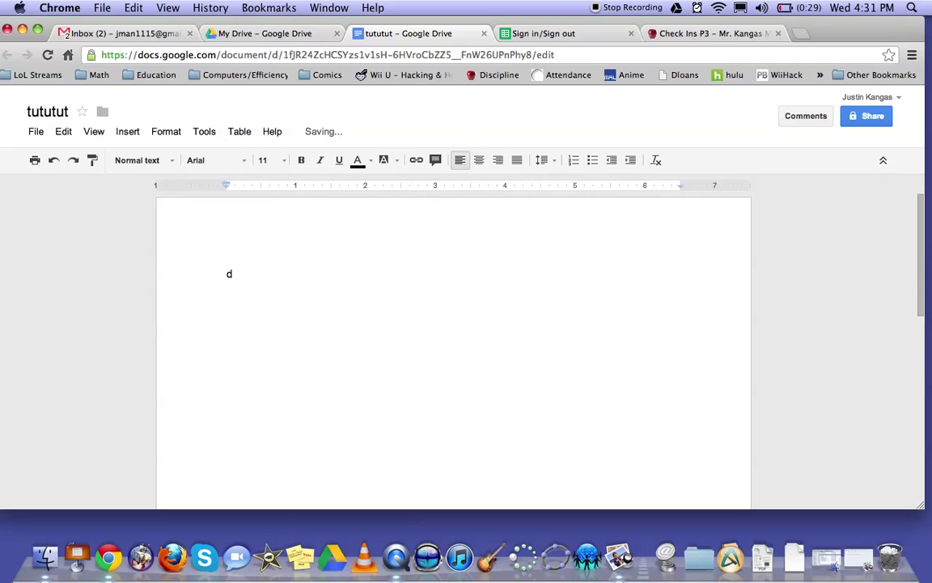
pyautogui.write('hw')
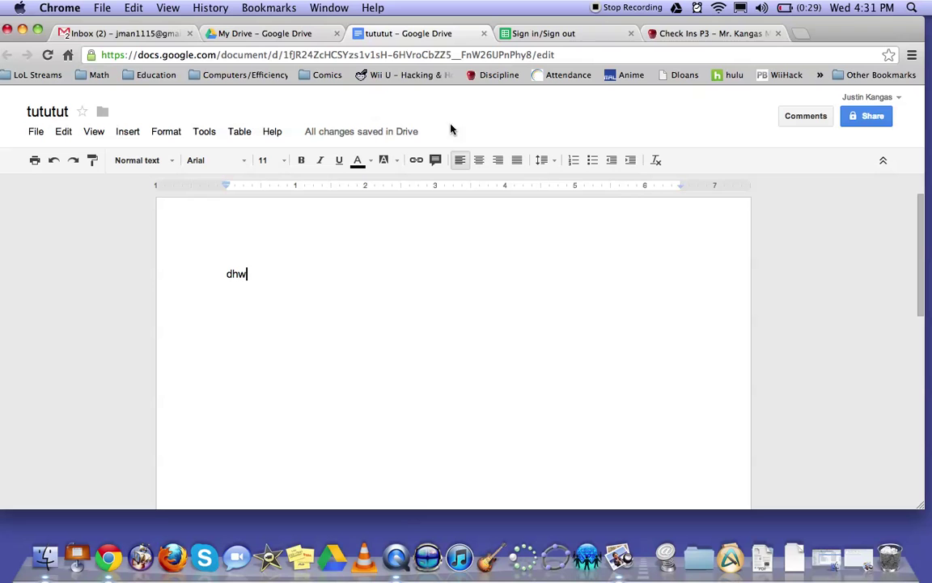
pyautogui.click(483, 33)
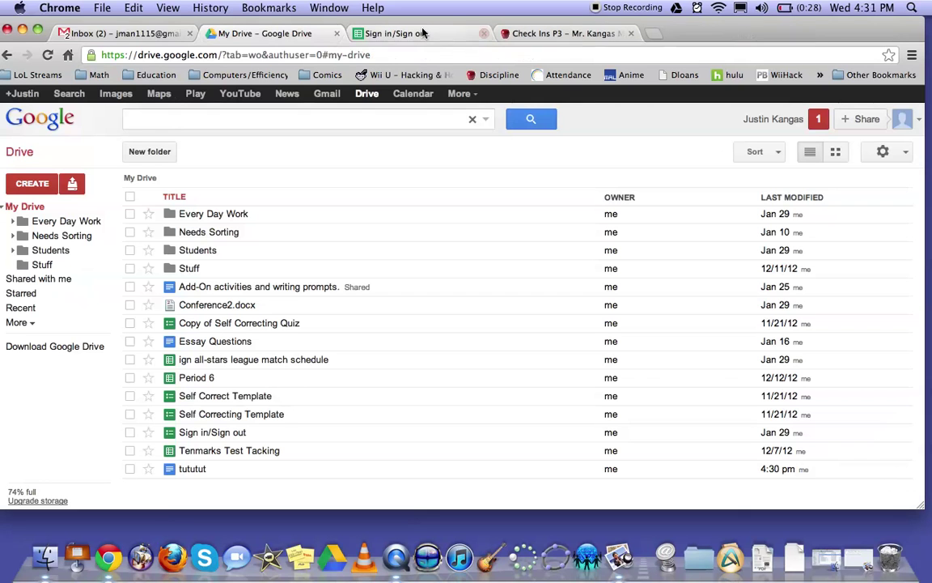
# Step: Show the list of creatable Drive items once more and dismiss it without choosing one
pyautogui.click(26, 185)
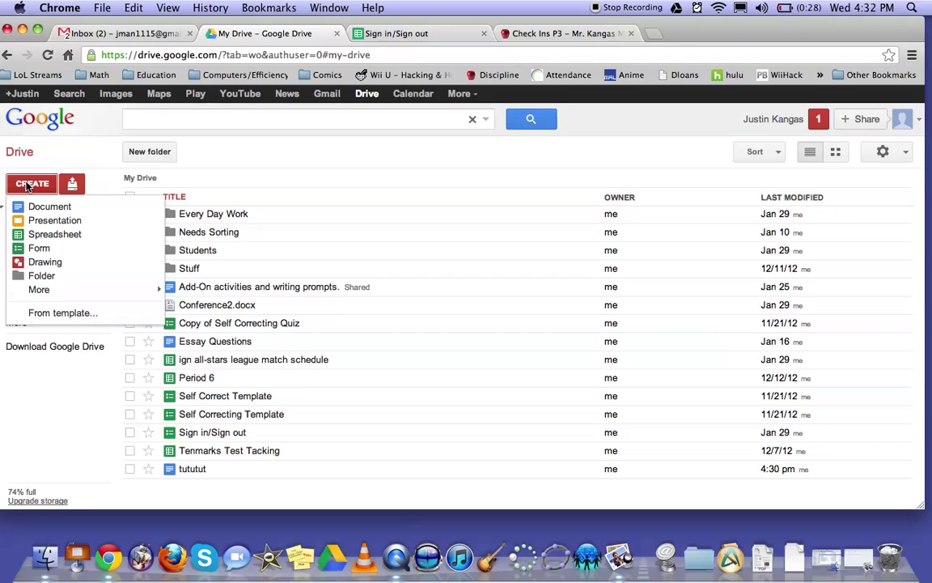
pyautogui.click(249, 180)
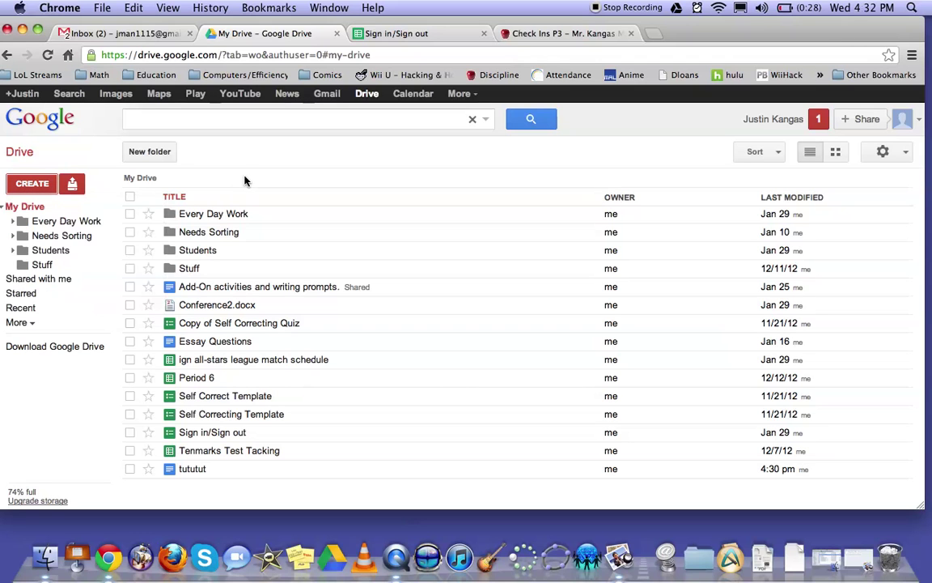
# Step: Show the folder picker for uploading a whole folder to Drive and cancel it without choosing one
pyautogui.click(74, 186)
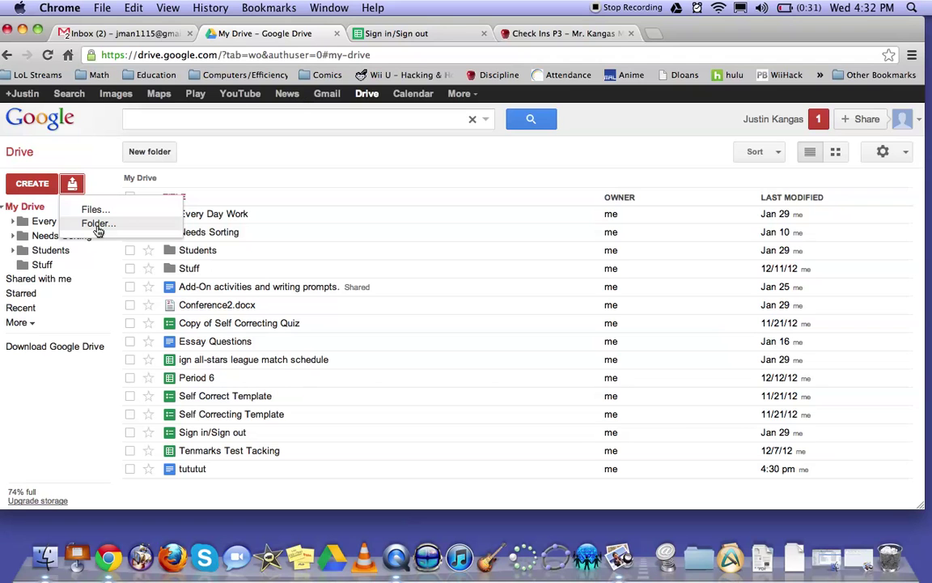
pyautogui.click(98, 223)
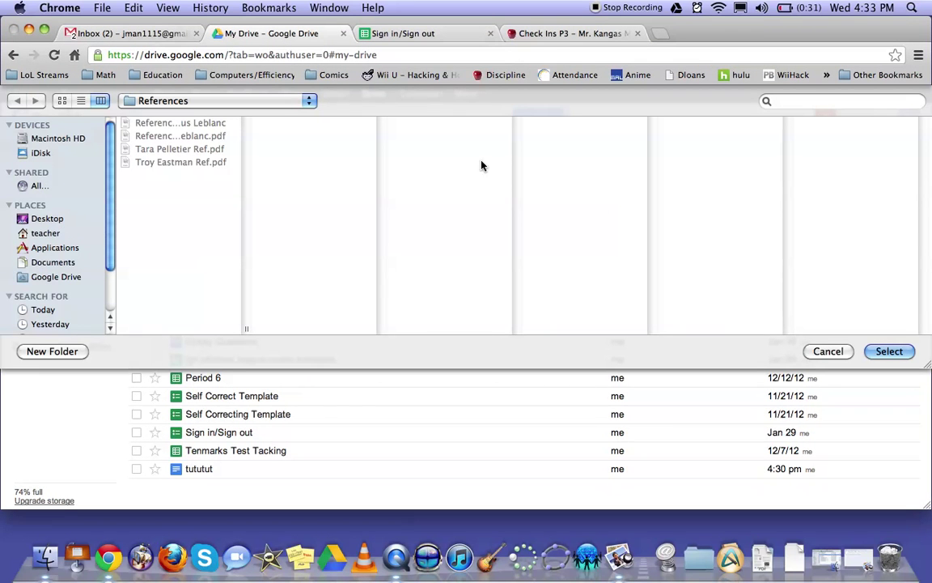
pyautogui.click(829, 352)
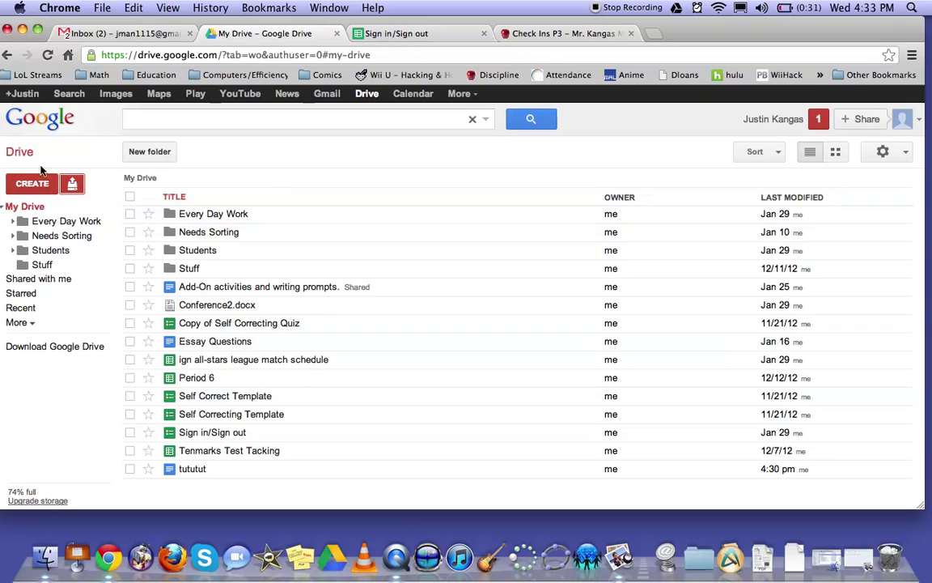
# Step: Upload the last reference PDF in the computer's References folder to My Drive
pyautogui.click(74, 185)
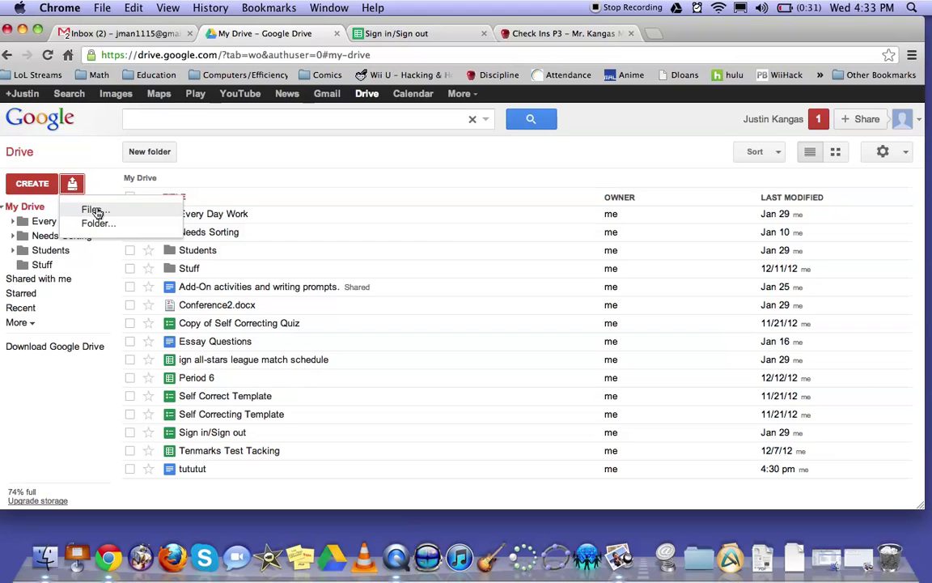
pyautogui.click(96, 212)
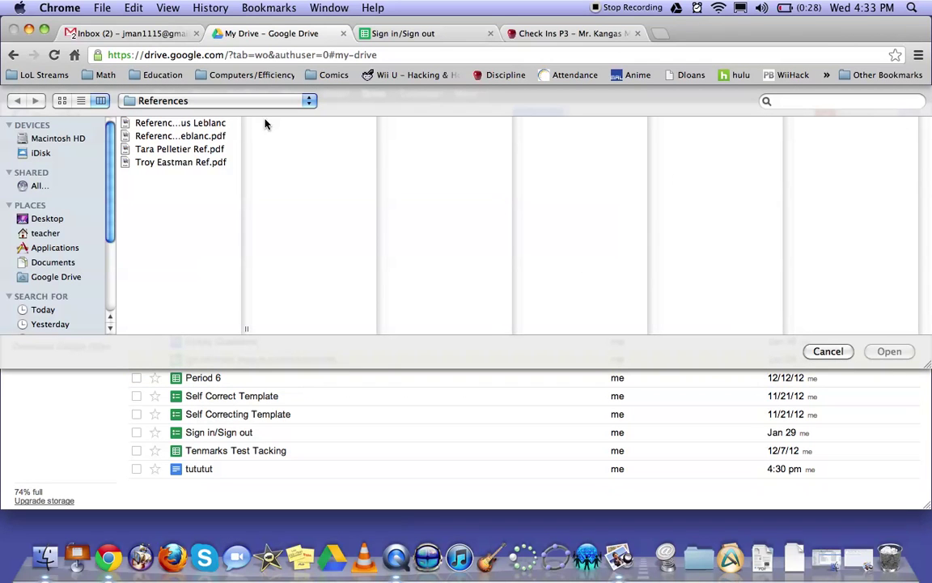
pyautogui.click(182, 162)
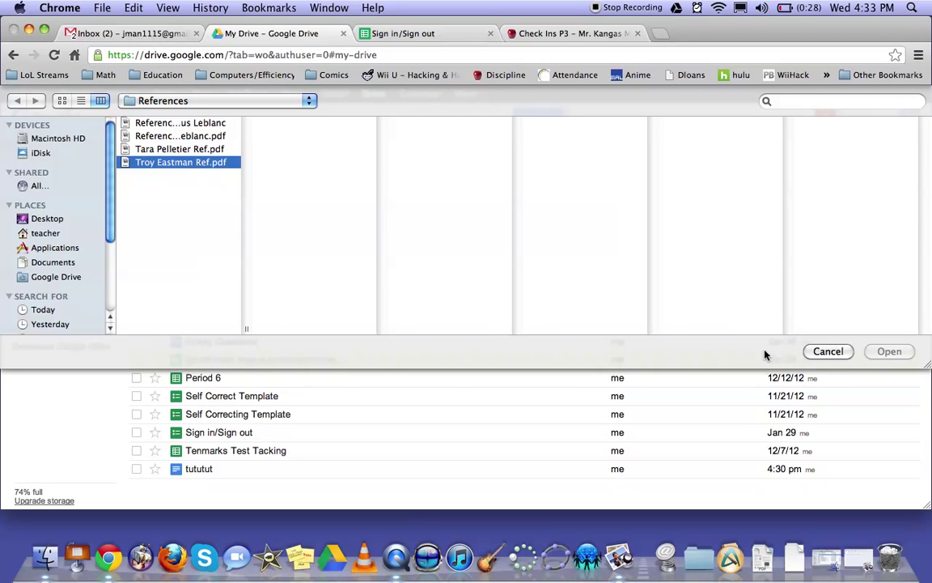
pyautogui.click(889, 351)
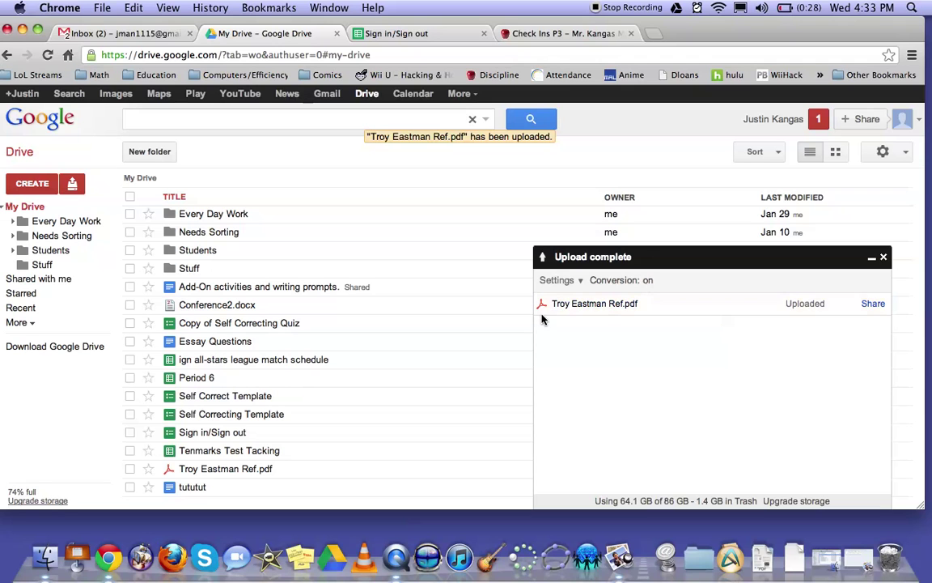
# Step: Turn the conversion of uploaded files to Google Docs format off and back on in the upload settings
pyautogui.click(580, 283)
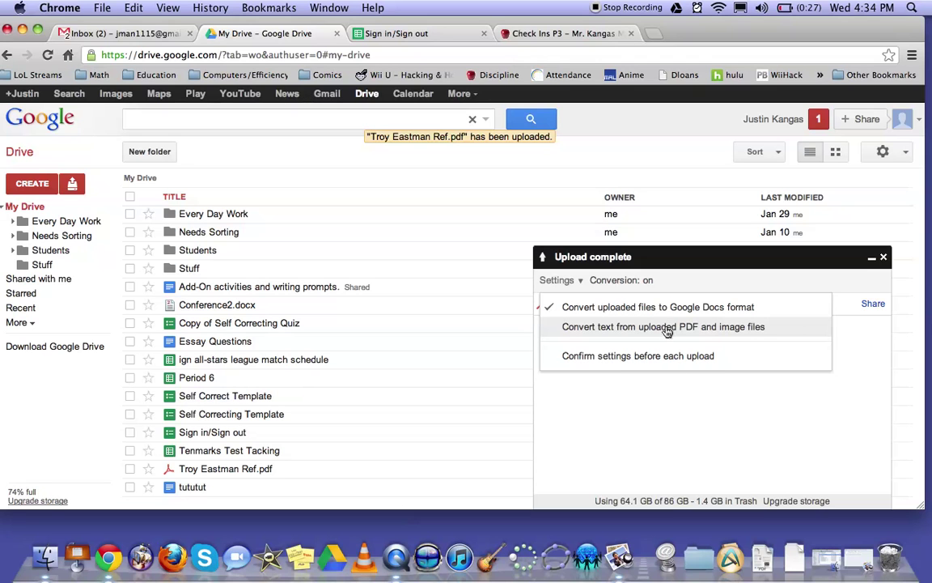
pyautogui.click(609, 310)
pyautogui.click(574, 280)
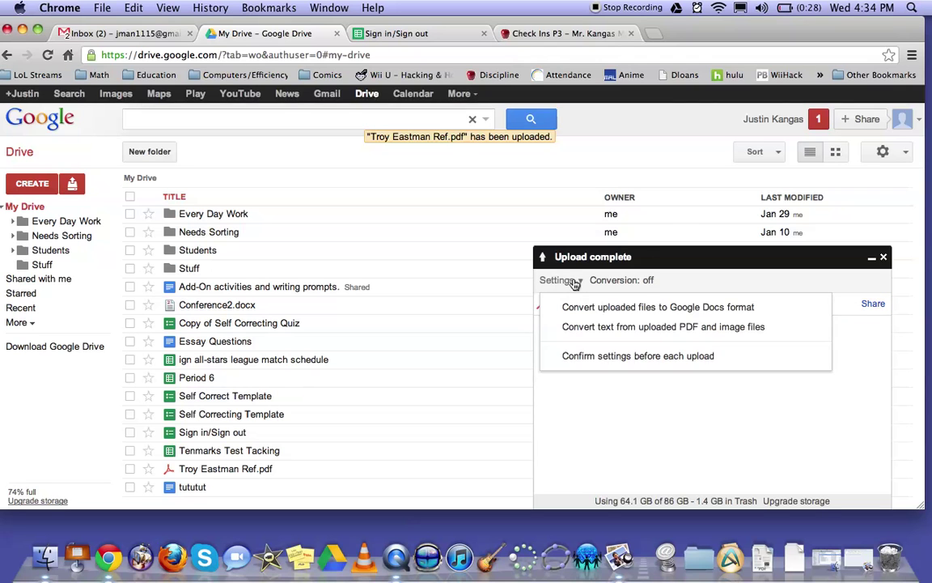
pyautogui.click(580, 306)
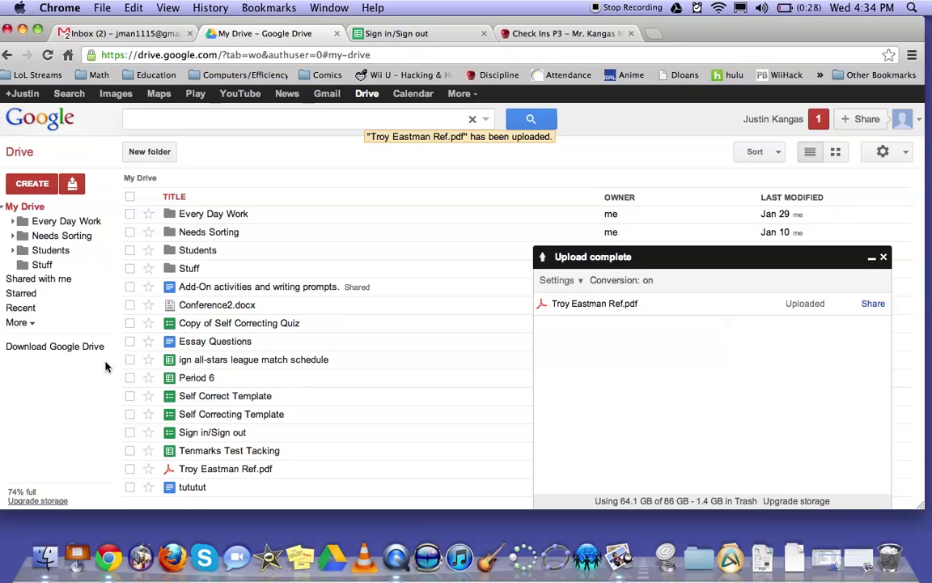
# Step: Minimise the upload window, and open the Essay Questions document to view it before closing its tab
pyautogui.click(871, 257)
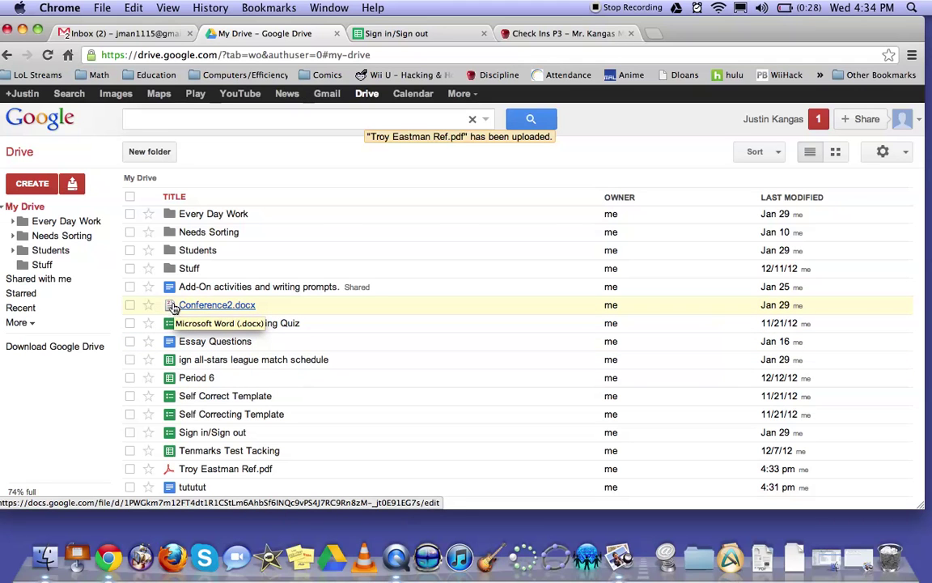
pyautogui.click(203, 342)
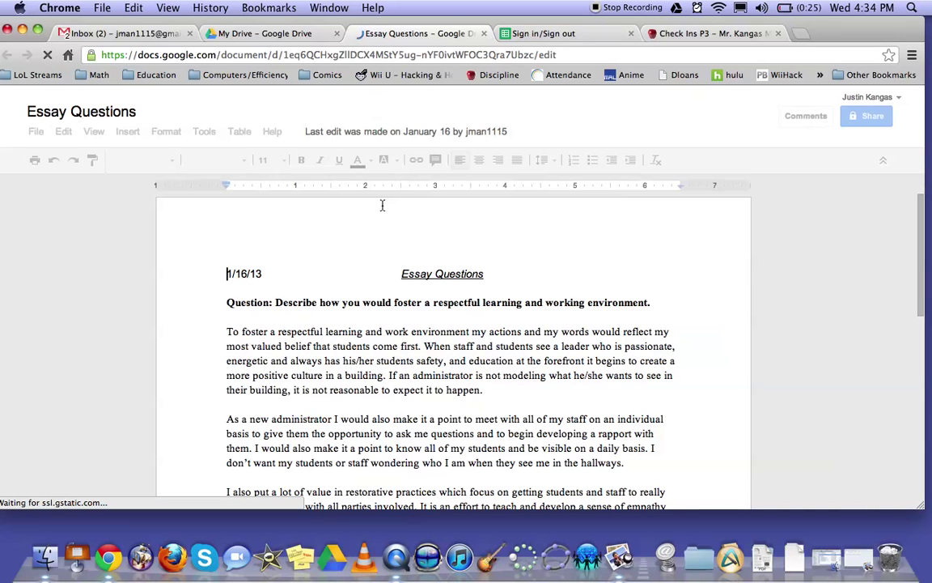
pyautogui.click(483, 34)
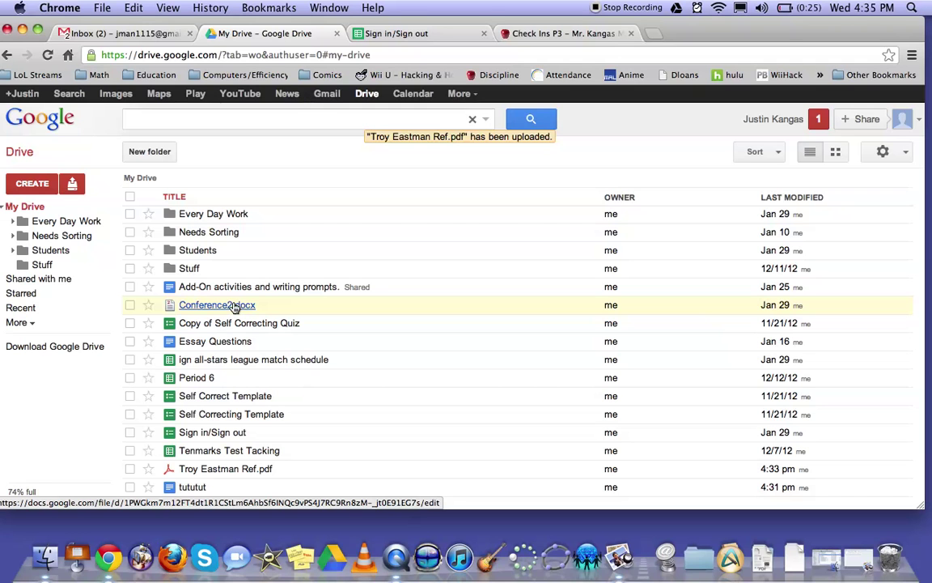
# Step: Try to open Conference2.docx, close its tab, and show the file's Download option without choosing it
pyautogui.click(234, 306)
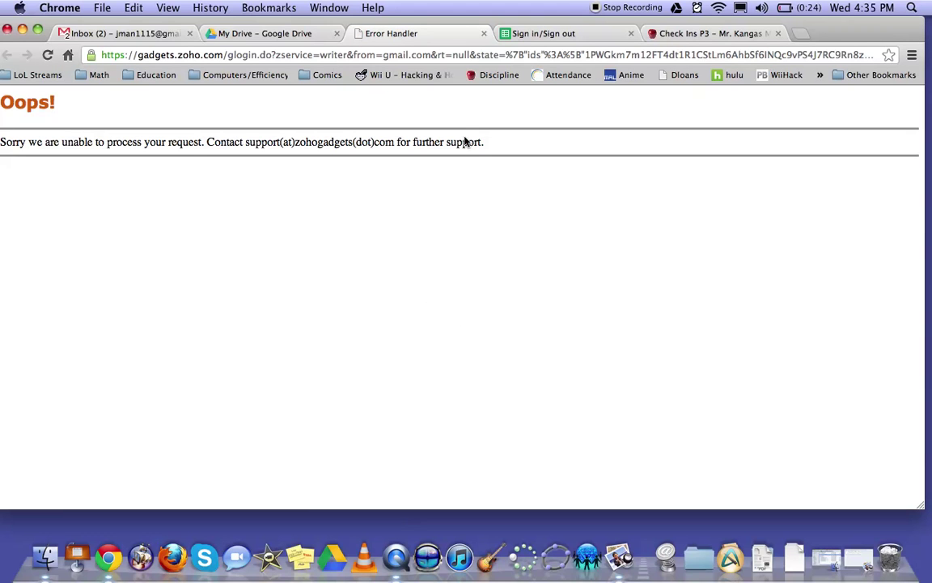
pyautogui.click(483, 33)
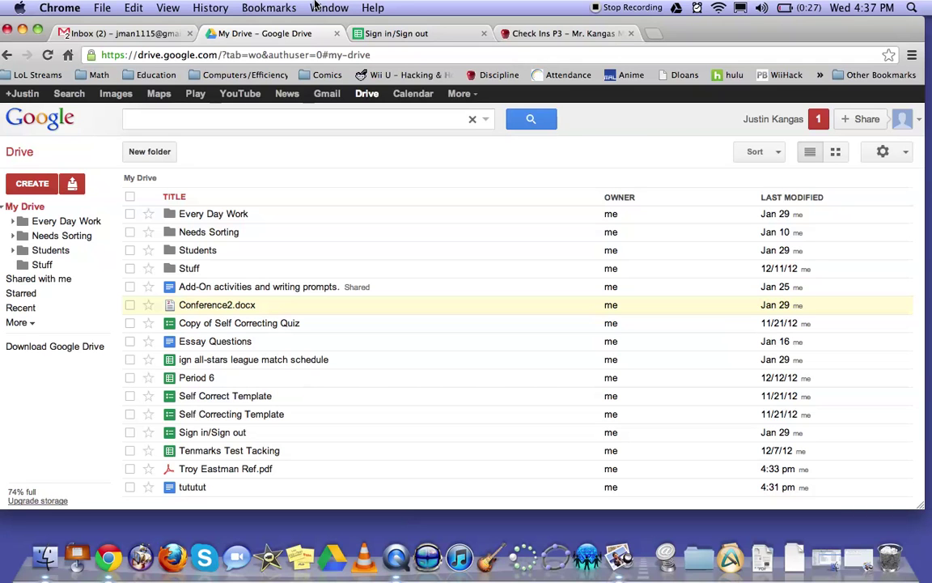
pyautogui.rightClick(212, 307)
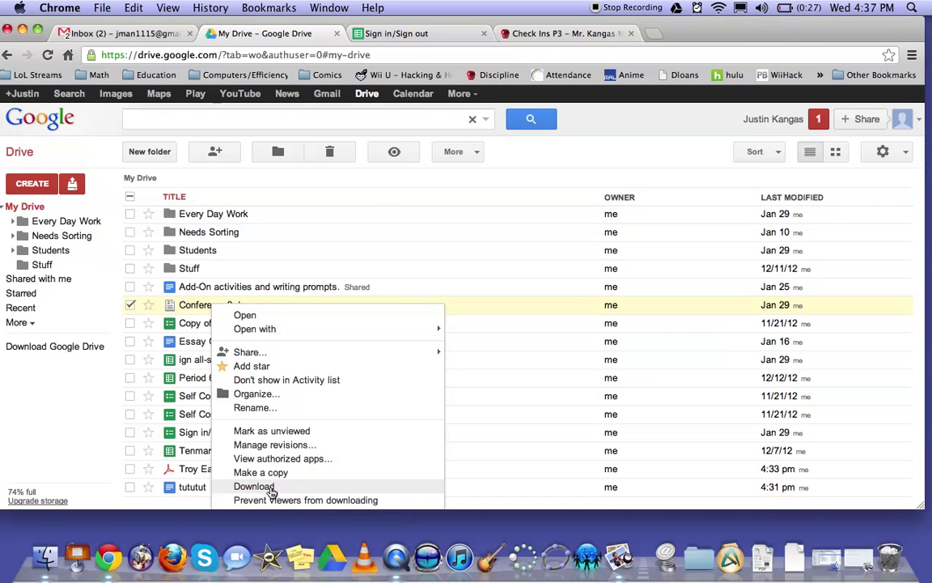
pyautogui.click(59, 414)
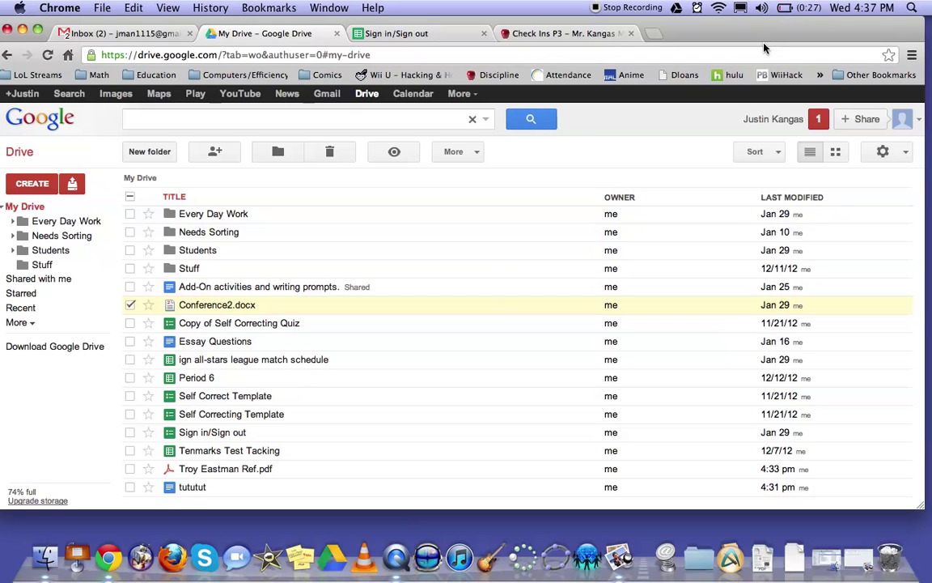
# Step: Move the browser window aside to uncover the desktop and open the synced Google Drive folder there
pyautogui.moveTo(766, 28); pyautogui.dragTo(640, 29)
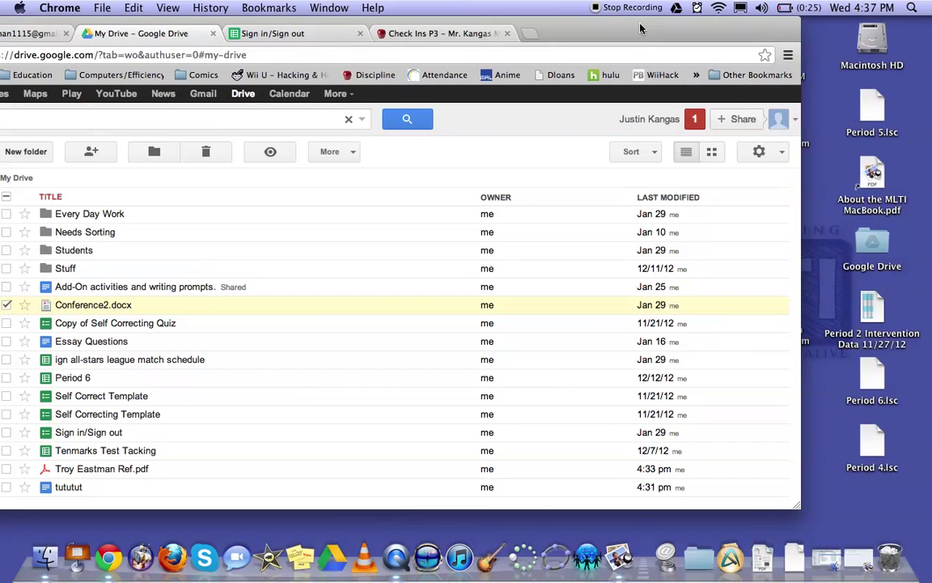
pyautogui.moveTo(640, 30); pyautogui.dragTo(593, 29)
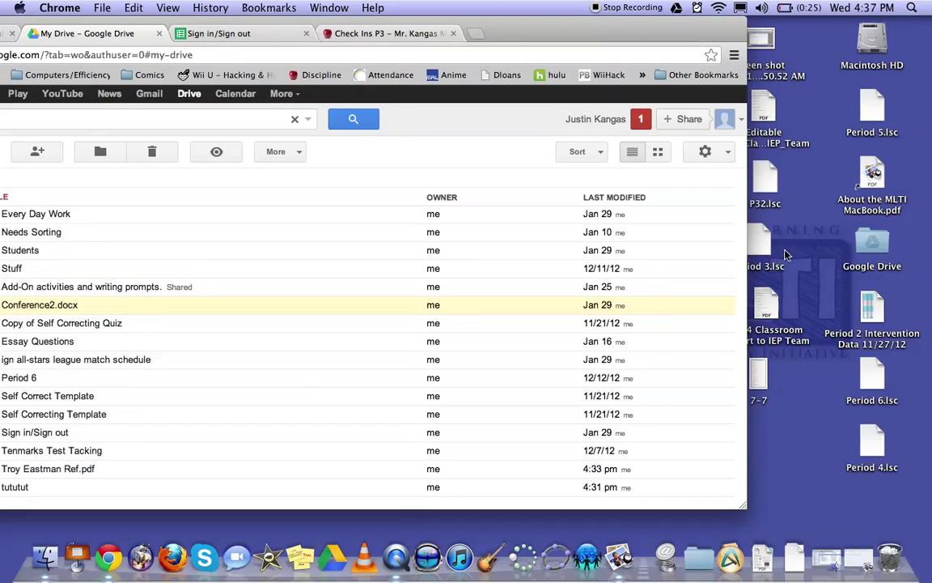
pyautogui.click(872, 246)
pyautogui.doubleClick(874, 256)
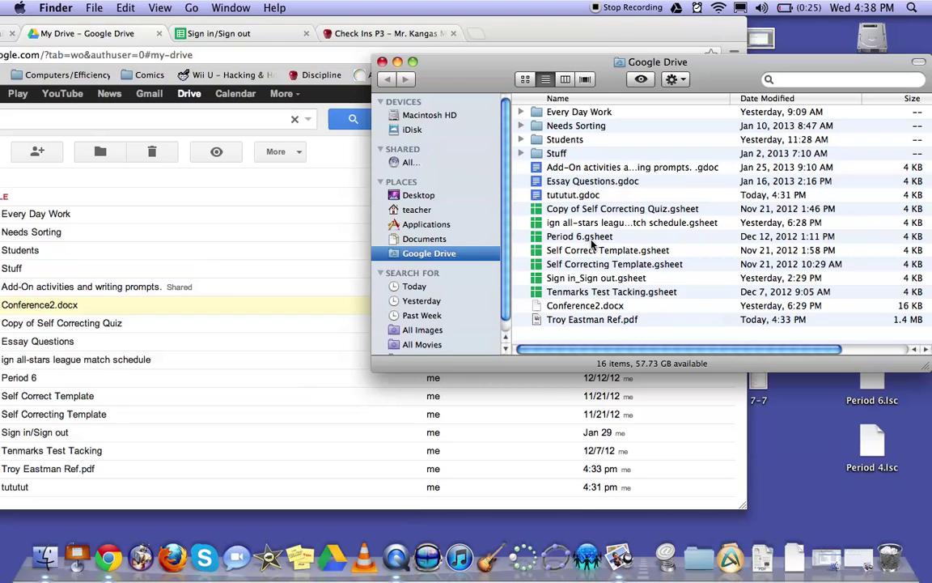
# Step: Browse in the synced Google Drive folder through Every Day Work and 4 Data to the NWEA folder
pyautogui.click(576, 154)
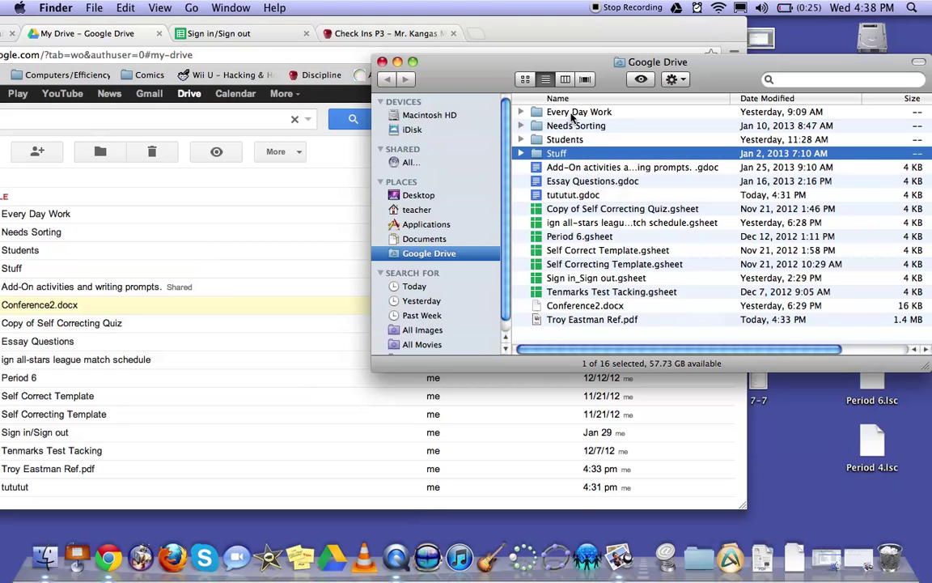
pyautogui.doubleClick(567, 113)
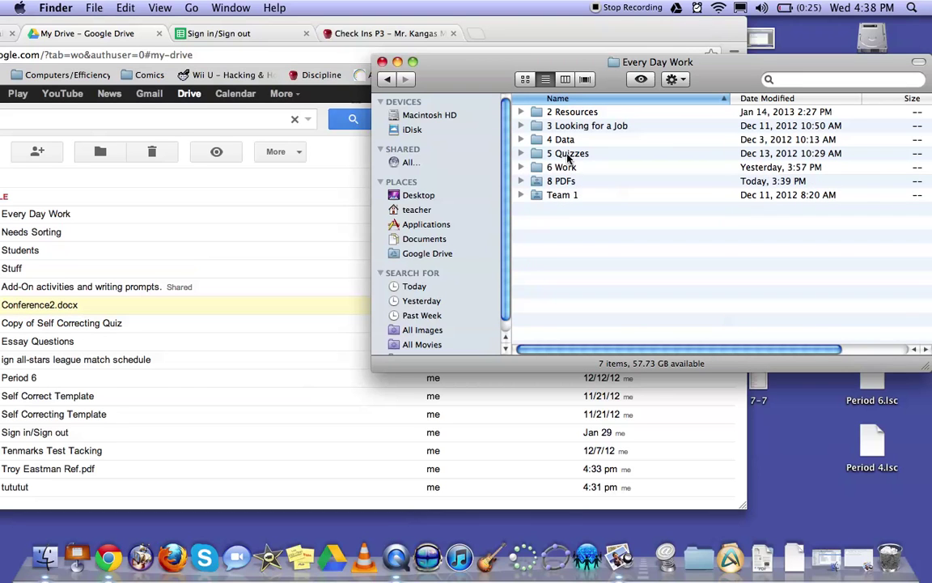
pyautogui.doubleClick(566, 140)
pyautogui.doubleClick(562, 127)
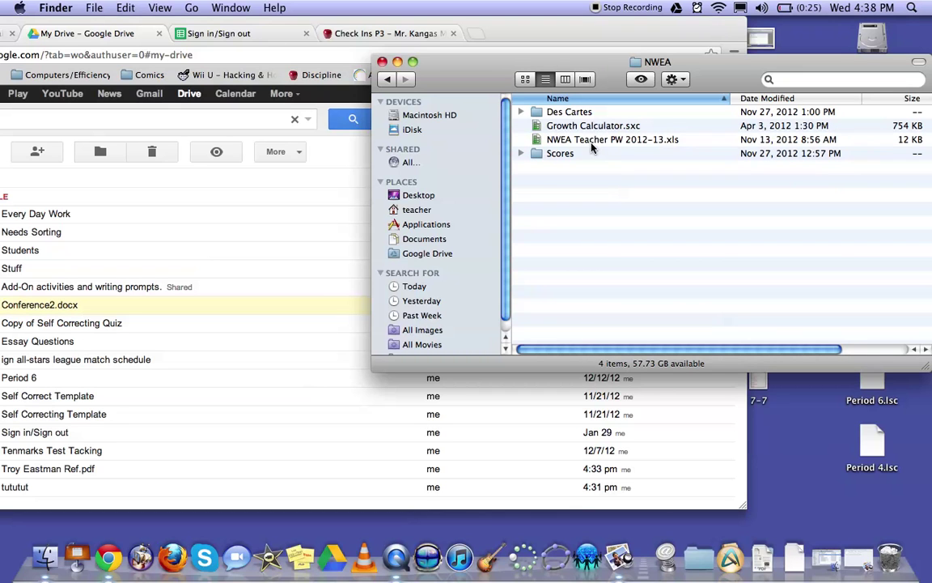
# Step: Point out the NWEA Teacher PW 2012-13.xls file by selecting it, and clear the selection without renaming it
pyautogui.click(599, 142)
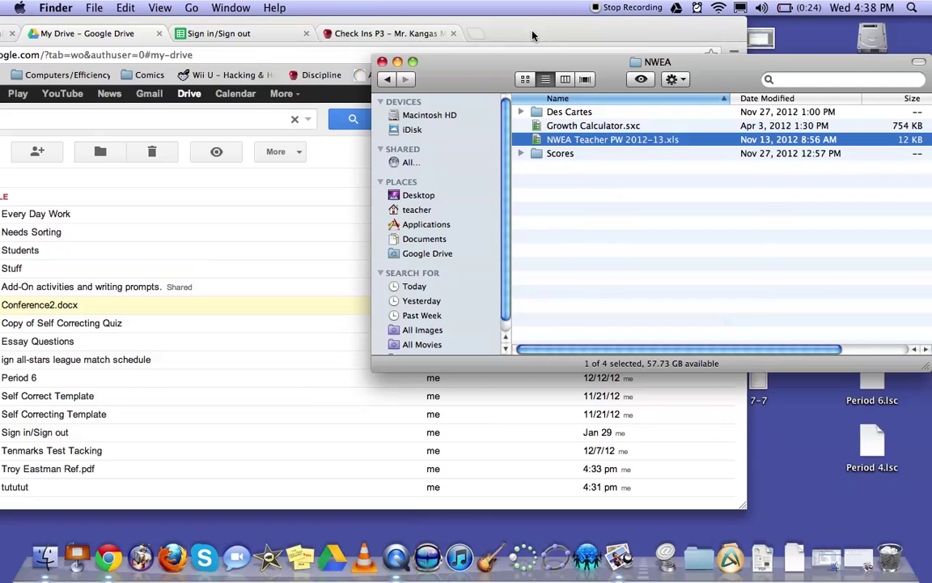
pyautogui.click(479, 27)
pyautogui.click(793, 164)
pyautogui.click(608, 140)
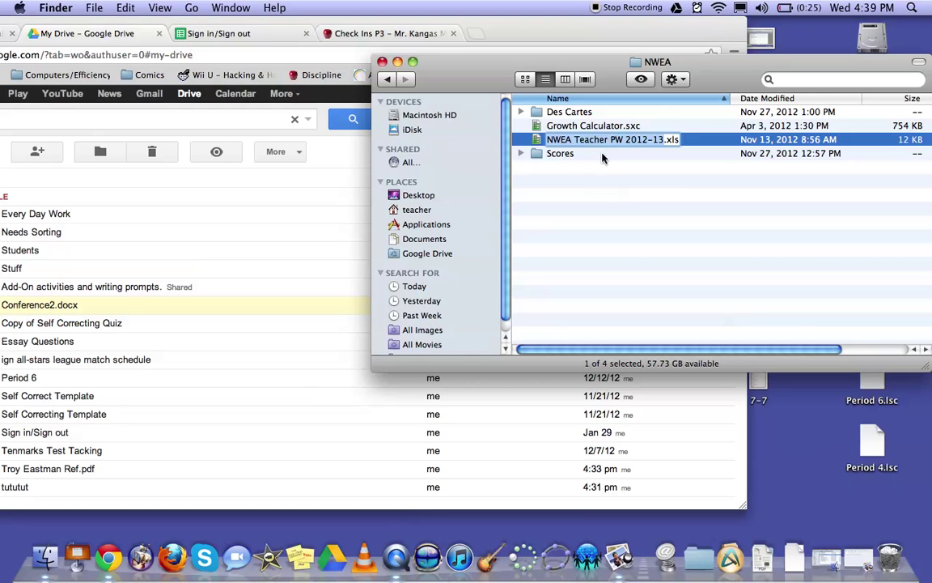
pyautogui.click(586, 179)
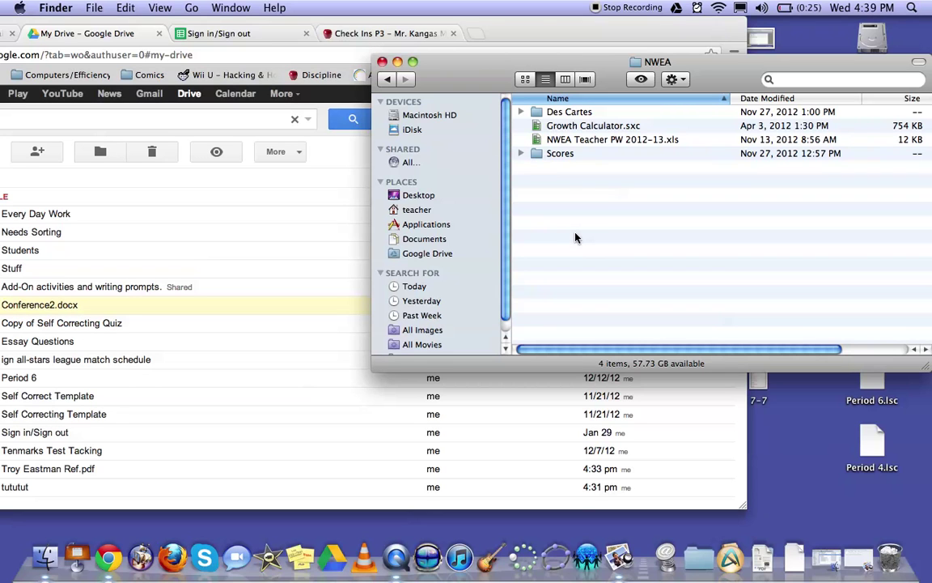
# Step: Switch back to the Chrome window with My Drive and move it until its folder list is in view
pyautogui.click(517, 31)
pyautogui.moveTo(517, 30); pyautogui.dragTo(578, 25)
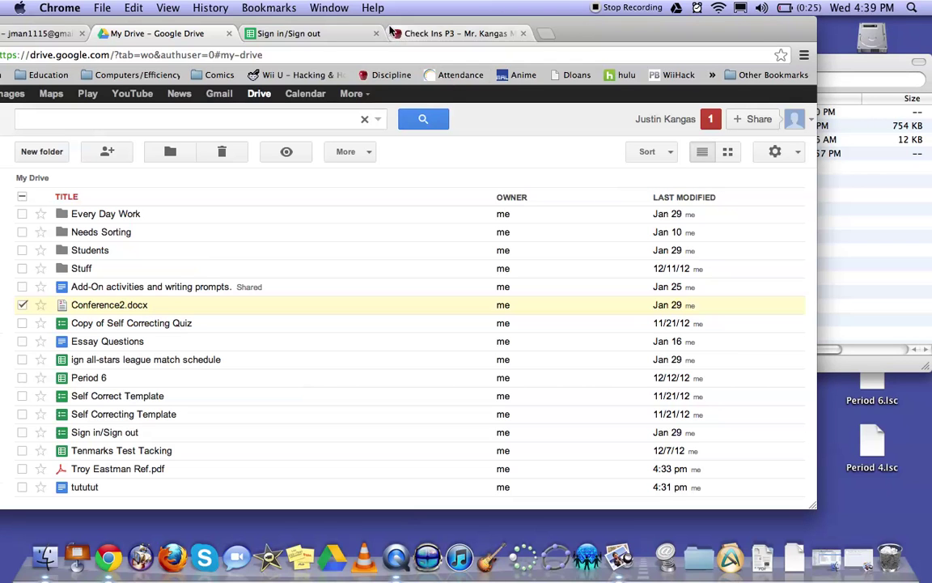
pyautogui.moveTo(371, 28); pyautogui.dragTo(502, 13)
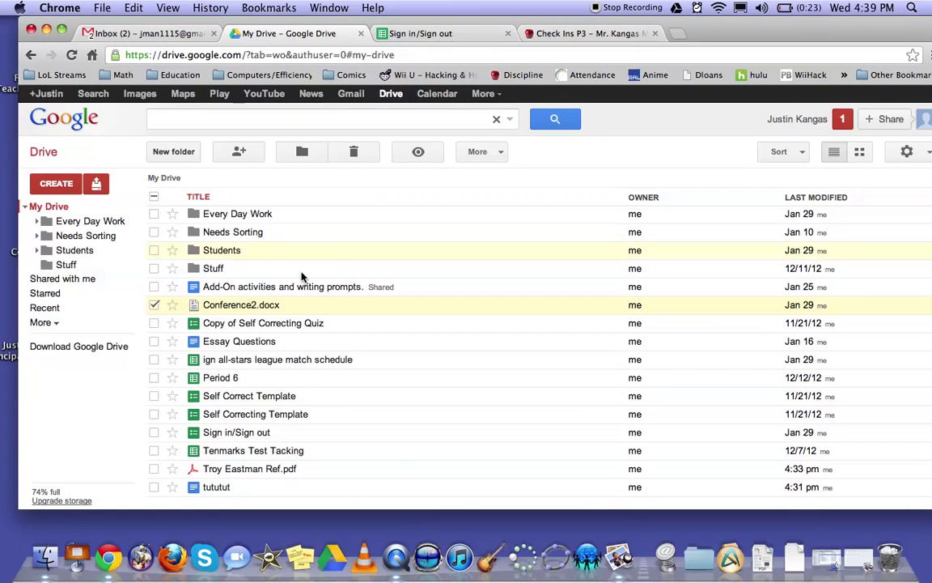
# Step: View the files shared with this account, and show the list of creatable Drive items without choosing one
pyautogui.click(74, 281)
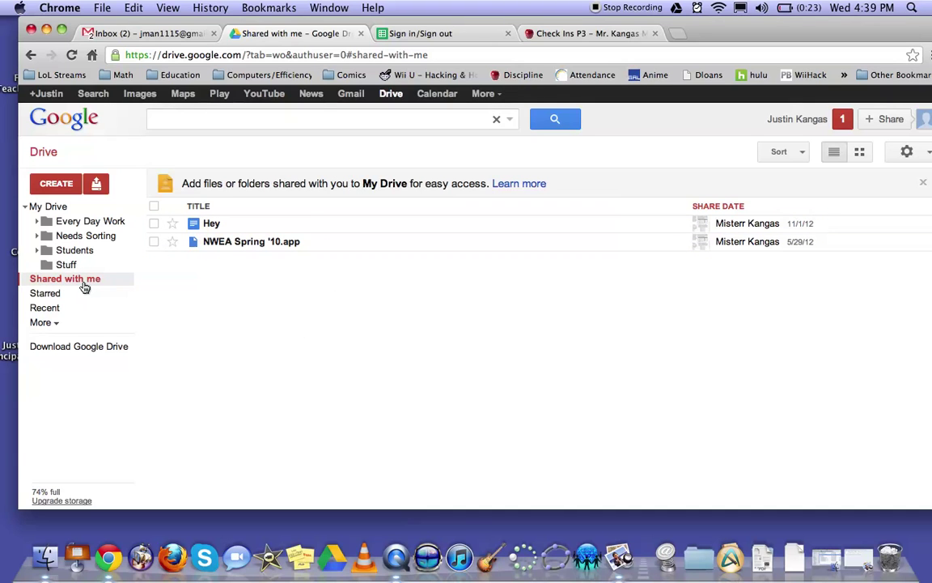
pyautogui.click(58, 187)
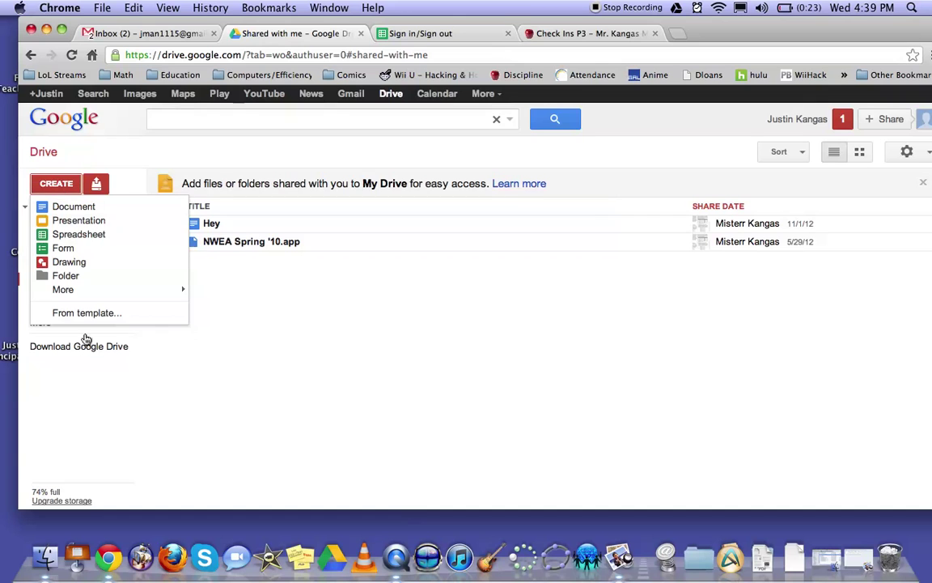
pyautogui.click(98, 385)
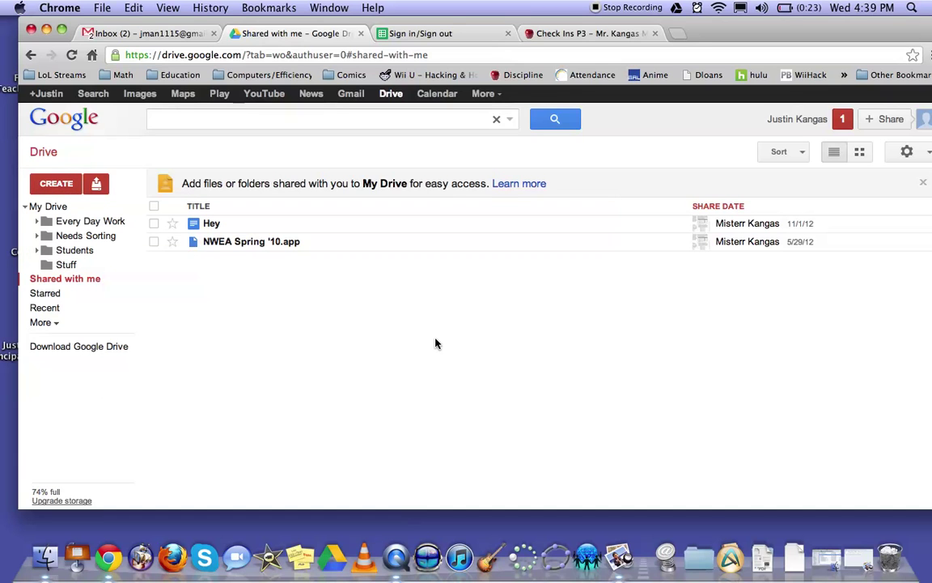